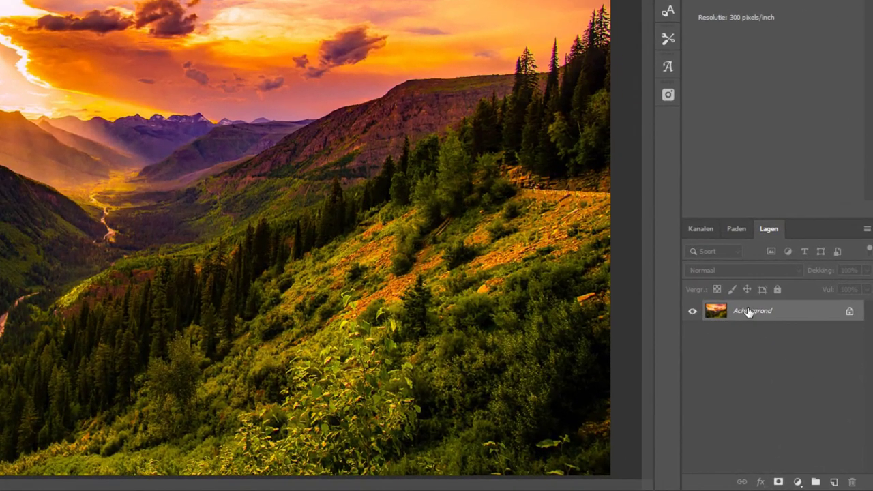
Step: Convert the Achtergrond background layer into the smart object Laag 0 and reselect it
{"action": "right_click", "coordinate": [749, 312]}
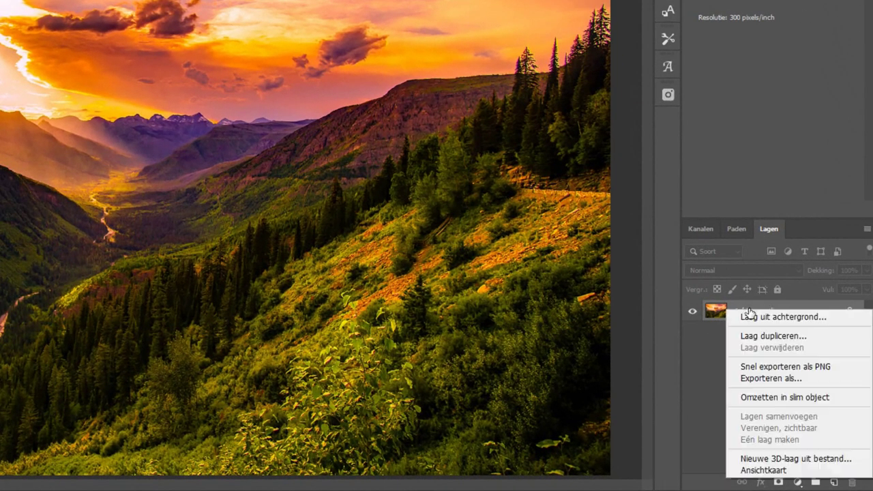
{"action": "left_click", "coordinate": [783, 399]}
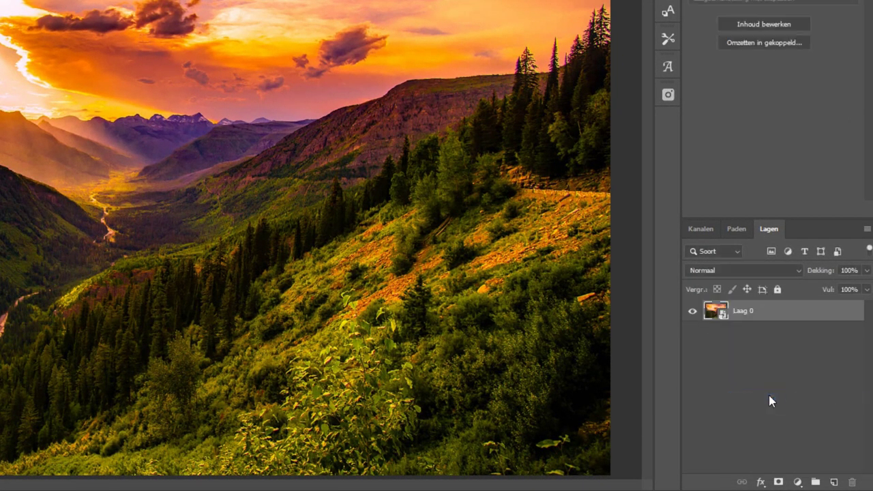
{"action": "left_click", "coordinate": [728, 371]}
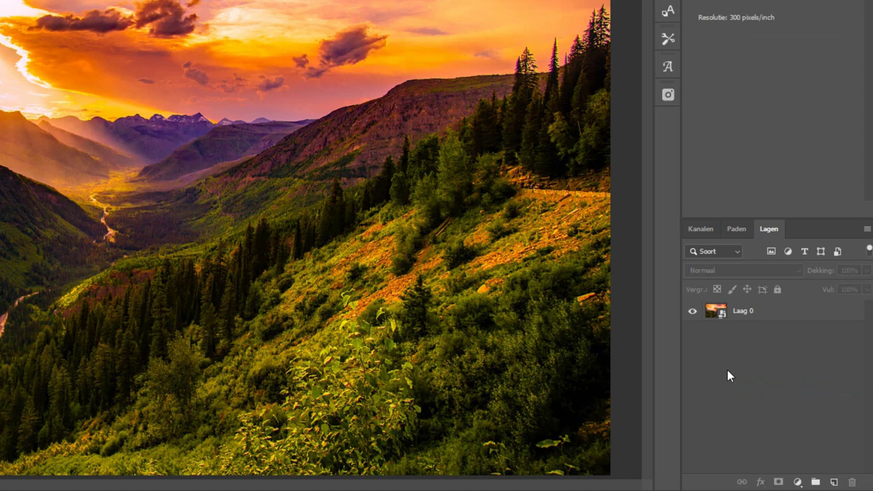
{"action": "left_click", "coordinate": [757, 315]}
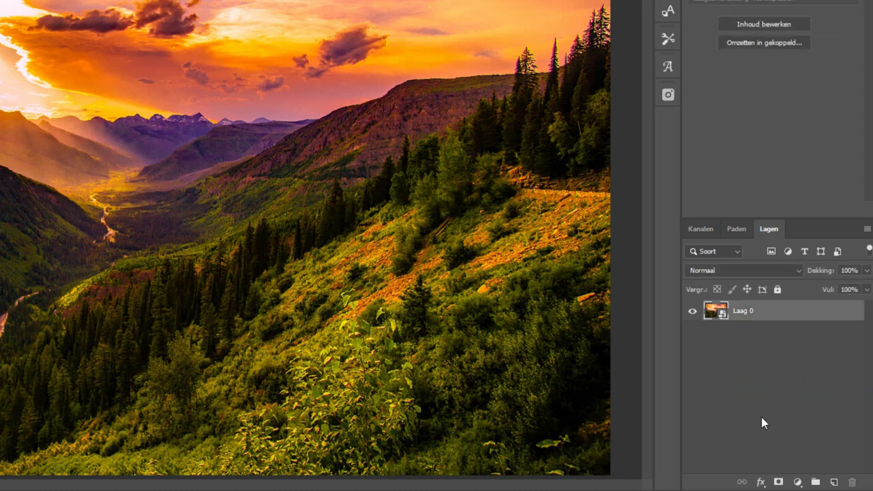
Step: Duplicate Laag 0 and add a white layer mask to the copy
{"action": "key", "text": "ctrl+j"}
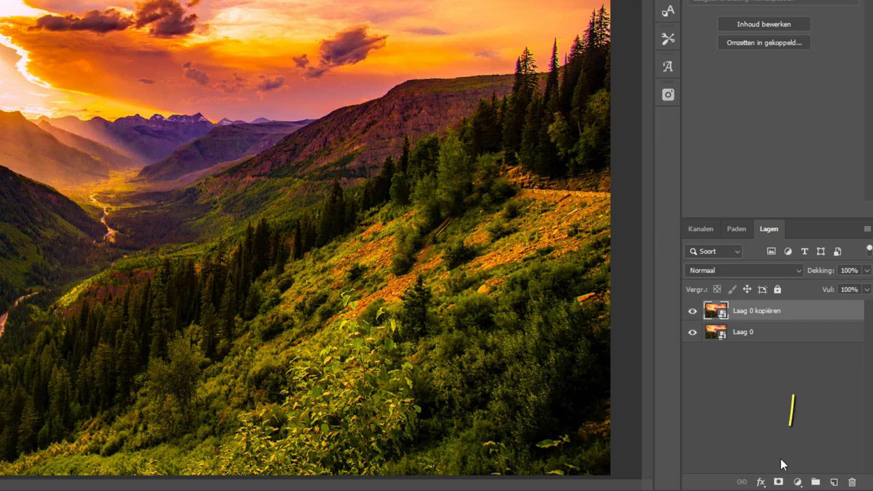
{"action": "left_click", "coordinate": [777, 482]}
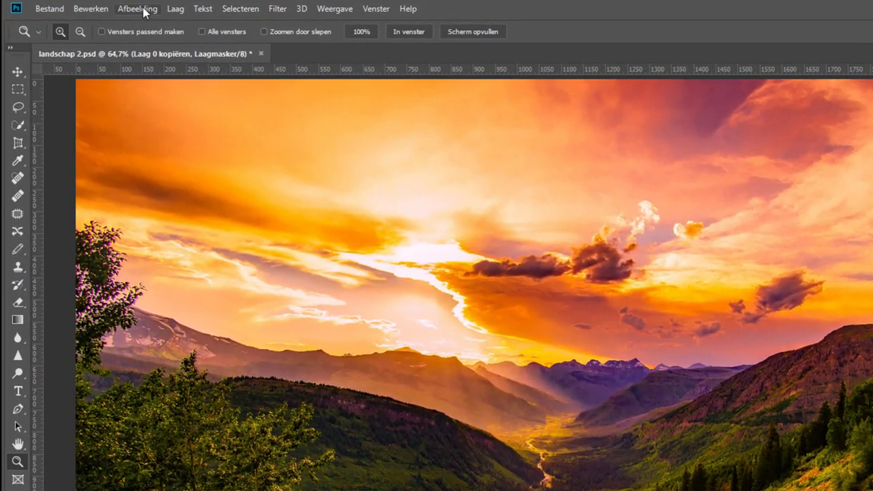
Step: Use Afbeelding toepassen to fill the copy's mask with the greyscale landscape, then view the mask
{"action": "left_click", "coordinate": [142, 8]}
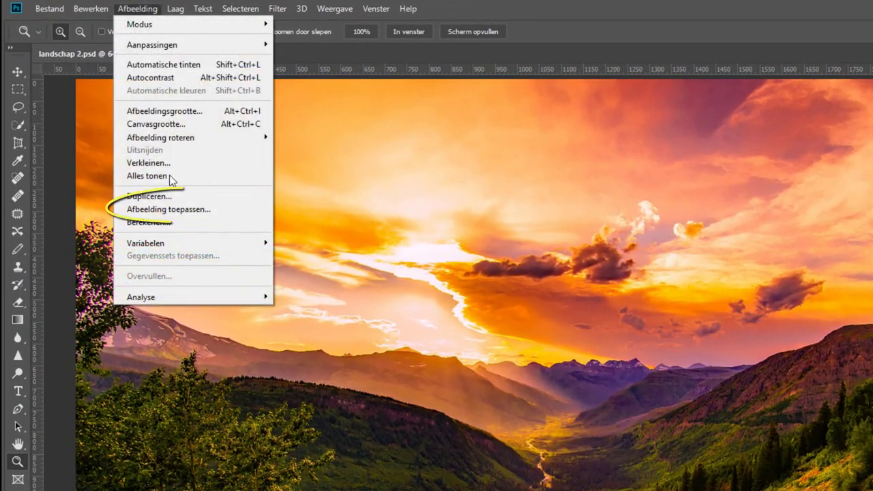
{"action": "left_click", "coordinate": [177, 213]}
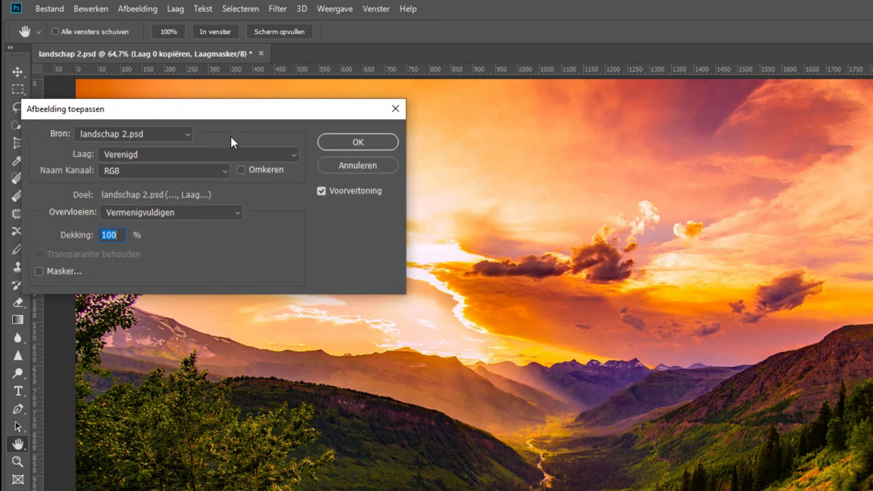
{"action": "left_click", "coordinate": [357, 142]}
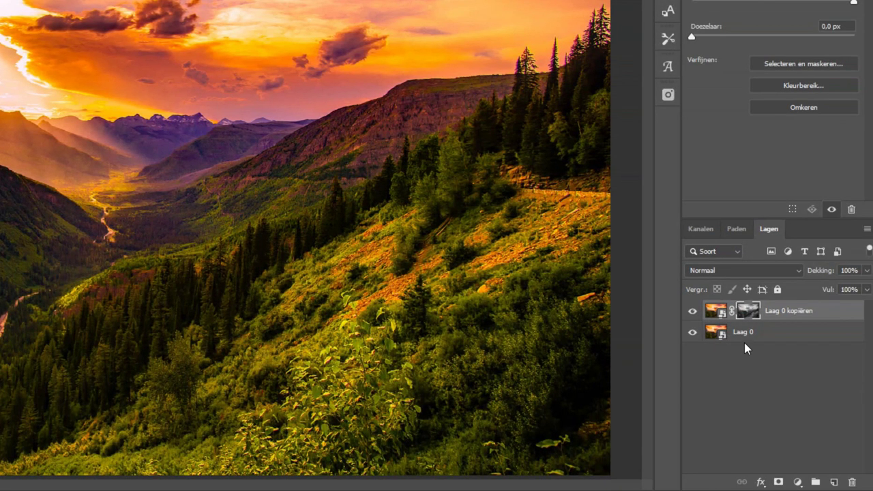
{"action": "left_click", "coordinate": [744, 314], "text": "alt"}
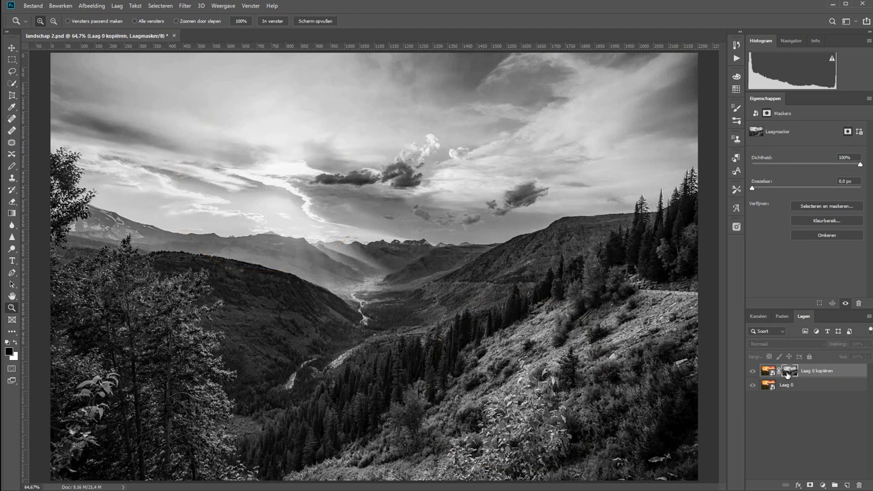
Step: Apply Levels with input values 93, 1,00 and 99 to make the mask stark black and white
{"action": "key", "text": "ctrl+l"}
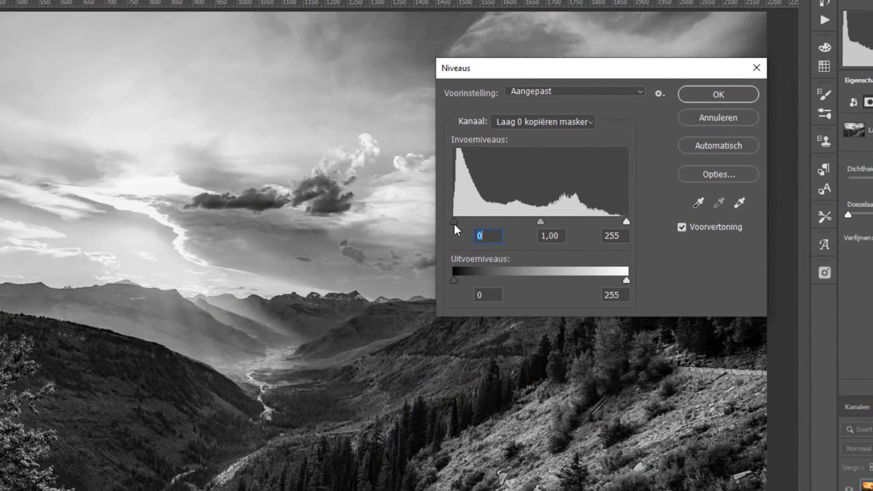
{"action": "mouse_move", "coordinate": [473, 209]}
{"action": "left_mouse_down"}
{"action": "mouse_move", "coordinate": [504, 212]}
{"action": "mouse_move", "coordinate": [513, 222]}
{"action": "left_mouse_up"}
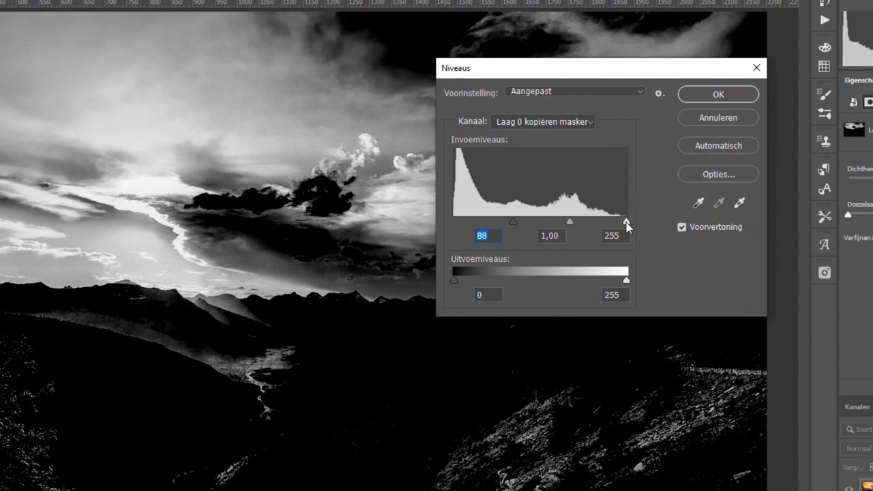
{"action": "left_click_drag", "start_coordinate": [626, 223], "coordinate": [551, 225]}
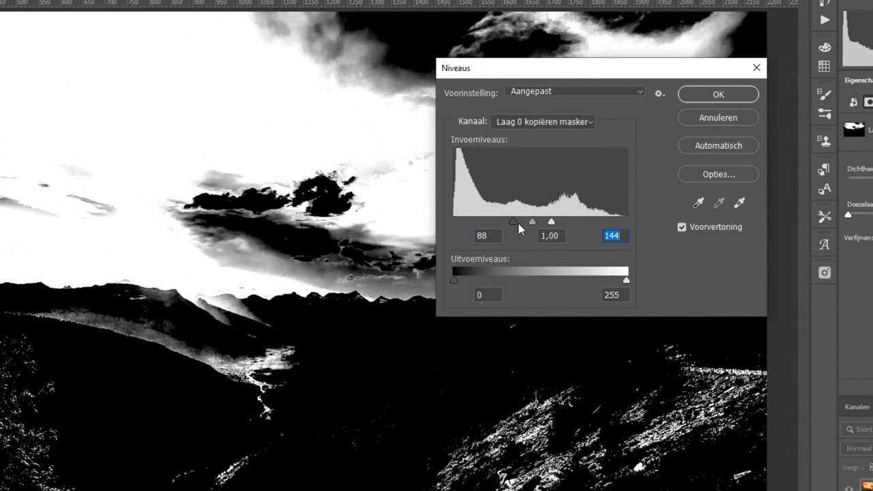
{"action": "mouse_move", "coordinate": [512, 223]}
{"action": "left_mouse_down"}
{"action": "mouse_move", "coordinate": [546, 223]}
{"action": "mouse_move", "coordinate": [521, 230]}
{"action": "left_mouse_up"}
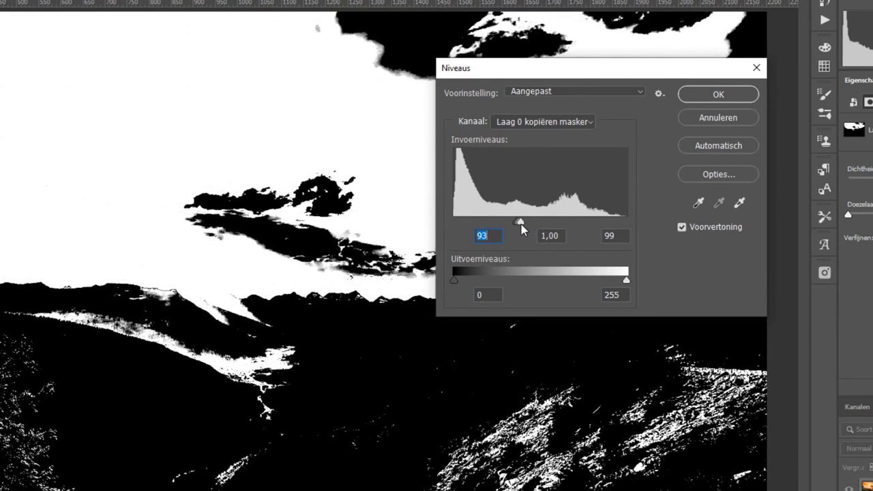
{"action": "key", "text": "Tab"}
{"action": "key", "text": "Tab"}
{"action": "left_click", "coordinate": [719, 102]}
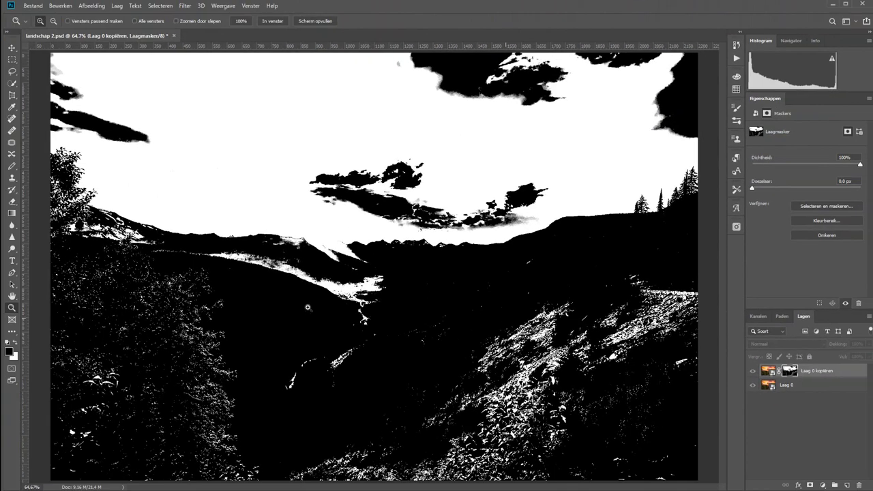
Step: Paint black over the stray white specks in the lower part of the mask
{"action": "left_click", "coordinate": [13, 167]}
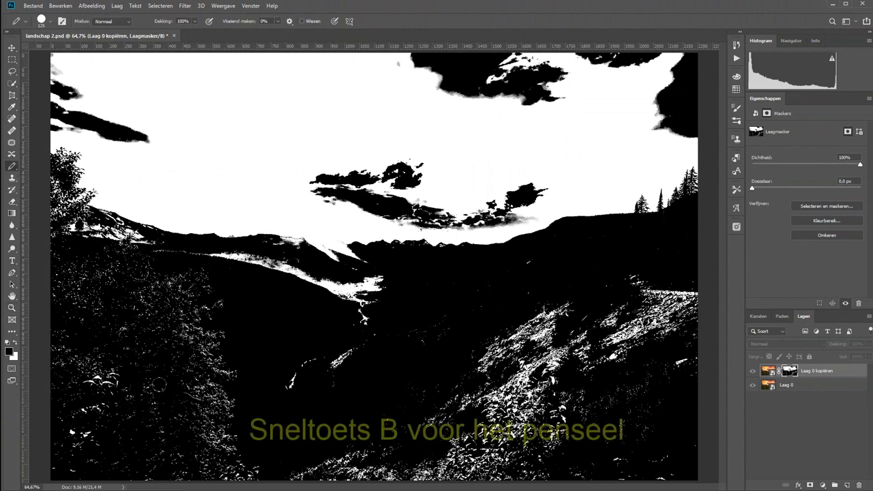
{"action": "mouse_move", "coordinate": [225, 472]}
{"action": "left_mouse_down"}
{"action": "mouse_move", "coordinate": [371, 462]}
{"action": "mouse_move", "coordinate": [670, 386]}
{"action": "mouse_move", "coordinate": [518, 262]}
{"action": "mouse_move", "coordinate": [469, 373]}
{"action": "mouse_move", "coordinate": [546, 416]}
{"action": "mouse_move", "coordinate": [292, 380]}
{"action": "mouse_move", "coordinate": [370, 274]}
{"action": "mouse_move", "coordinate": [276, 270]}
{"action": "mouse_move", "coordinate": [143, 244]}
{"action": "mouse_move", "coordinate": [54, 215]}
{"action": "mouse_move", "coordinate": [61, 293]}
{"action": "mouse_move", "coordinate": [258, 364]}
{"action": "mouse_move", "coordinate": [172, 350]}
{"action": "left_mouse_up"}
{"action": "mouse_move", "coordinate": [66, 313]}
{"action": "left_mouse_down"}
{"action": "mouse_move", "coordinate": [392, 337]}
{"action": "mouse_move", "coordinate": [444, 401]}
{"action": "mouse_move", "coordinate": [335, 298]}
{"action": "mouse_move", "coordinate": [359, 268]}
{"action": "left_mouse_up"}
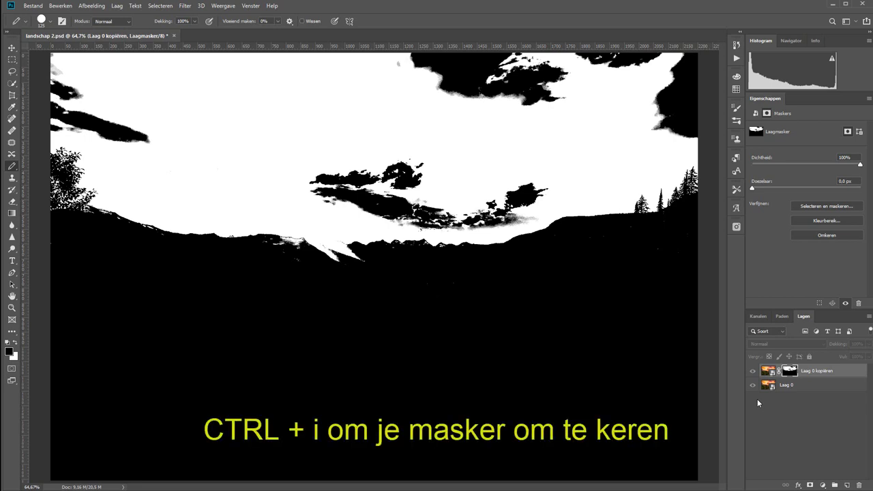
Step: Invert the mask so only the land shows, and target the layer image again
{"action": "key", "text": "ctrl+i"}
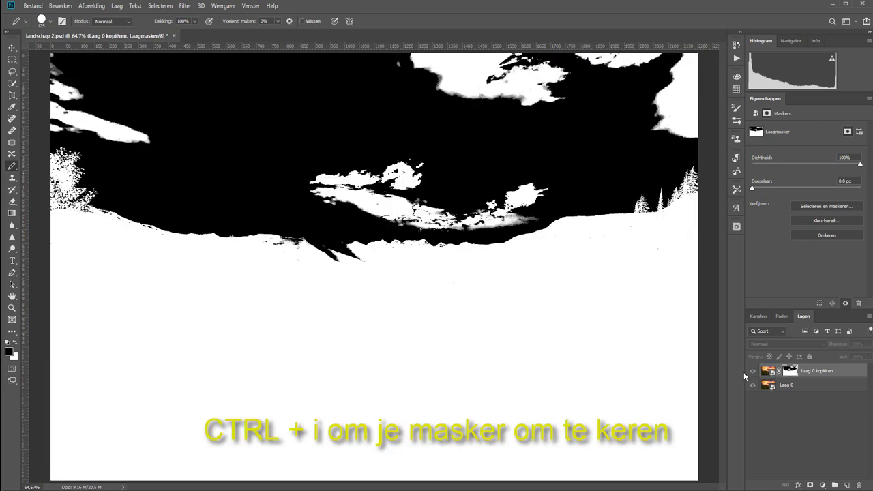
{"action": "left_click", "coordinate": [767, 372]}
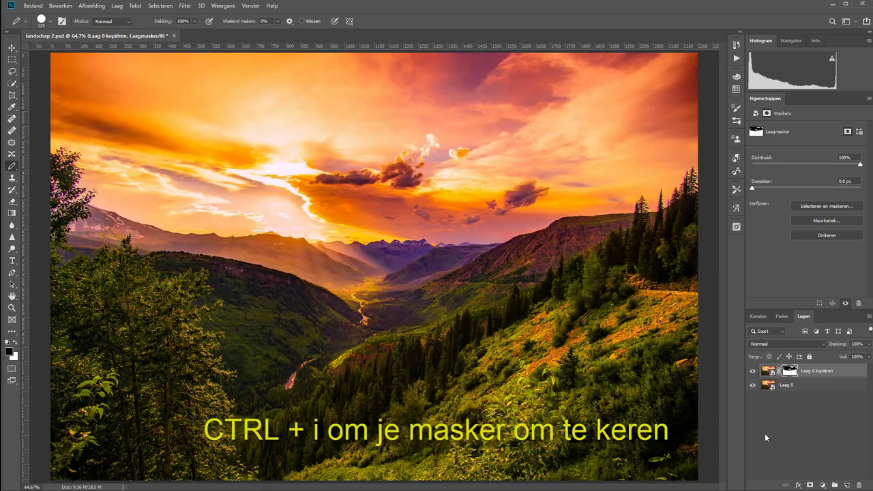
{"action": "left_click", "coordinate": [768, 372]}
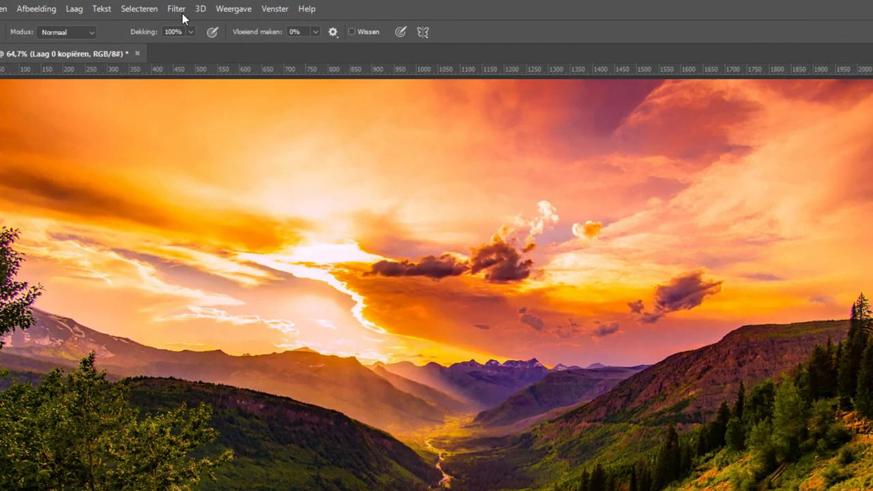
Step: Apply a Pointilleren smart filter with Celgrootte 10 to Laag 0 kopiëren
{"action": "left_click", "coordinate": [182, 10]}
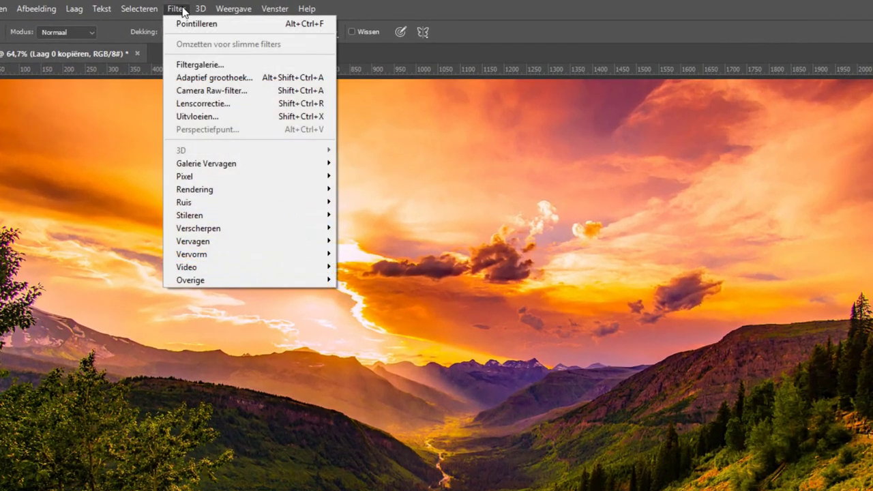
{"action": "mouse_move", "coordinate": [204, 176]}
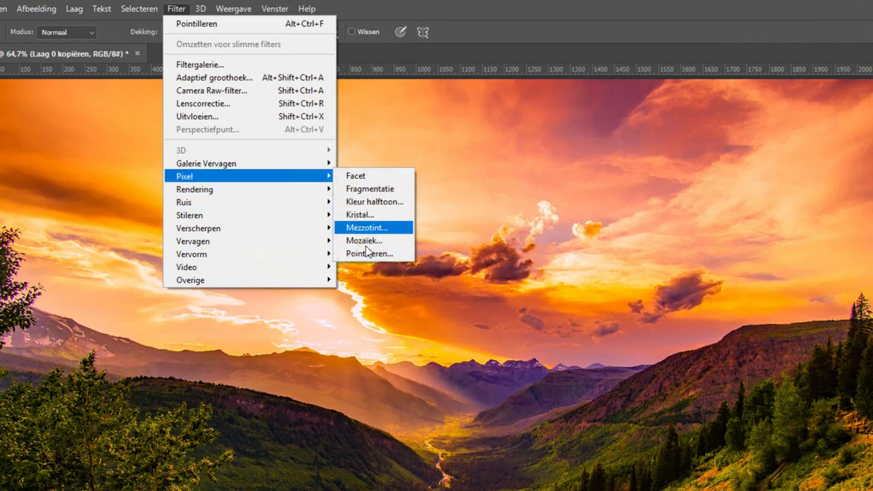
{"action": "left_click", "coordinate": [368, 253]}
{"action": "left_click", "coordinate": [368, 253]}
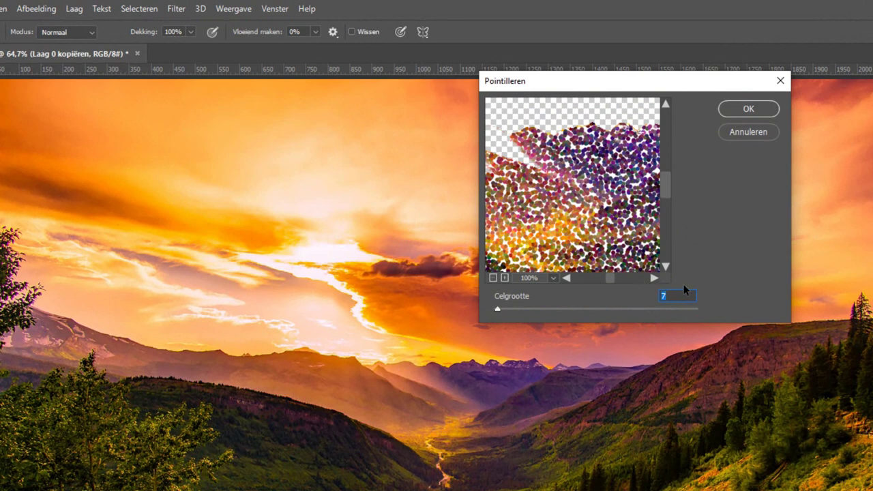
{"action": "key", "text": "Down"}
{"action": "key", "text": "Down"}
{"action": "key", "text": "Down"}
{"action": "key", "text": "Down"}
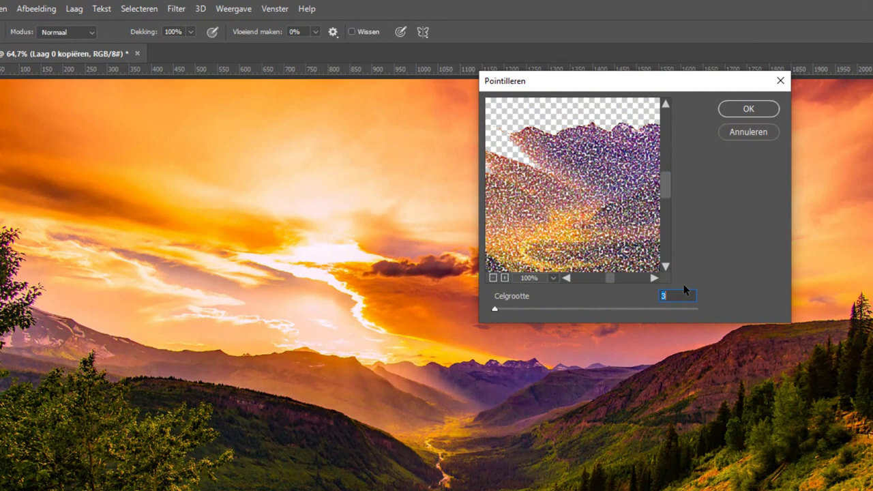
{"action": "key", "text": "Up"}
{"action": "key", "text": "Up"}
{"action": "key", "text": "Up"}
{"action": "key", "text": "Up"}
{"action": "key", "text": "Up"}
{"action": "key", "text": "Up"}
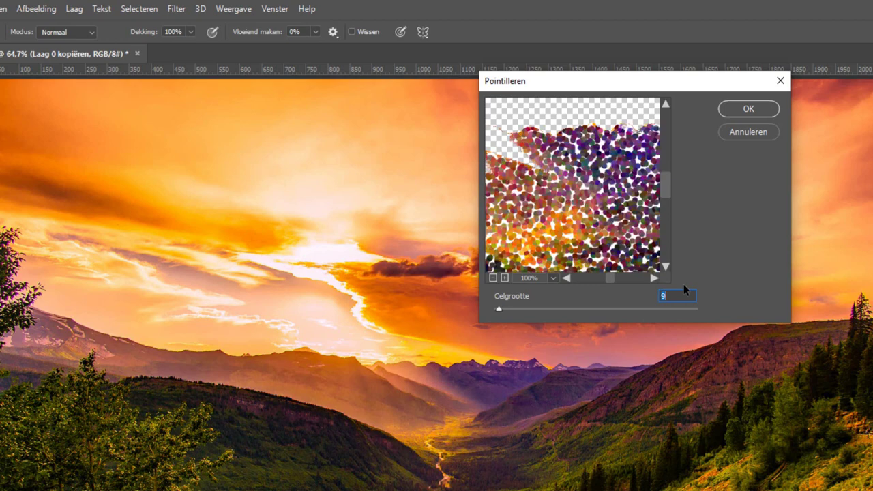
{"action": "key", "text": "Up"}
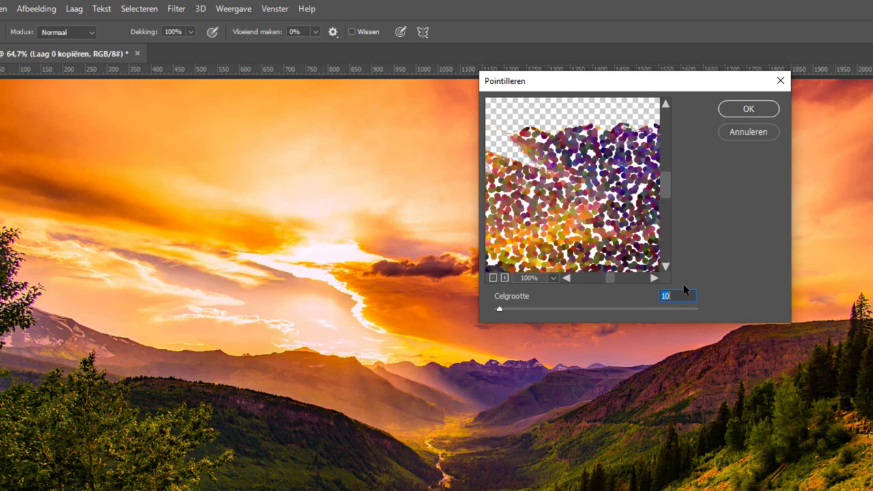
{"action": "left_click", "coordinate": [742, 112]}
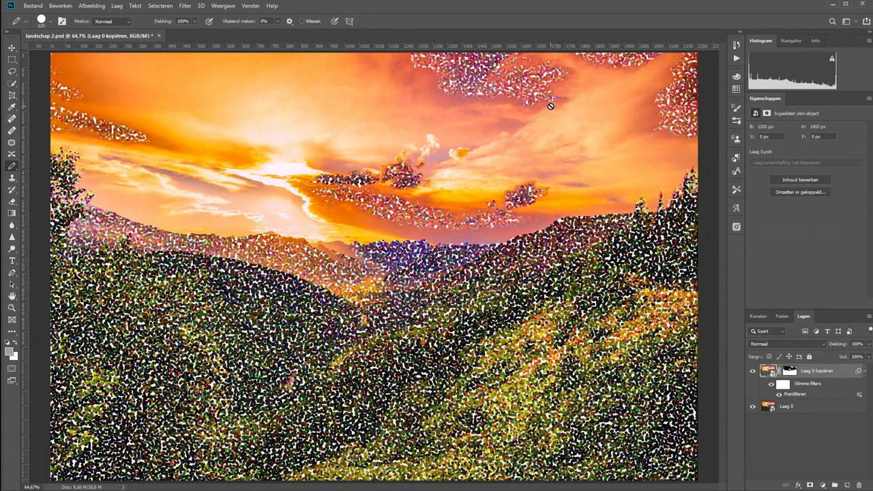
Step: Change the Pointilleren Celgrootte on Laag 0 kopiëren to 8
{"action": "double_click", "coordinate": [791, 395]}
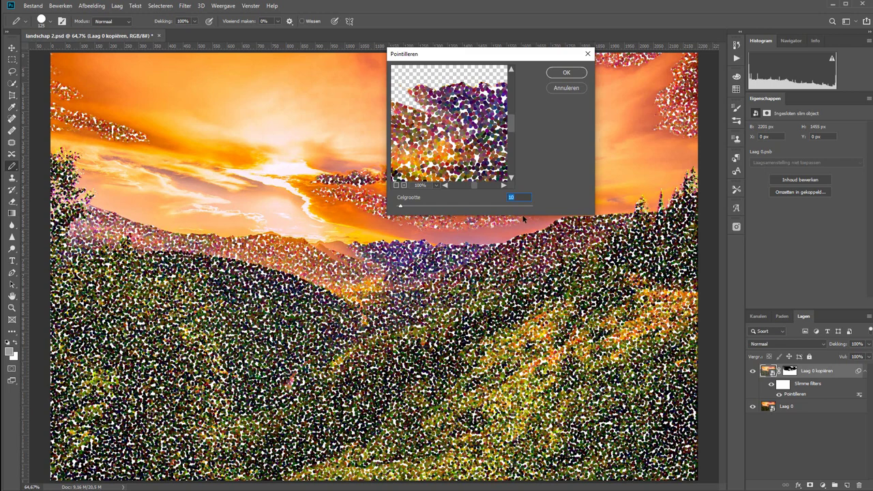
{"action": "type", "text": "8"}
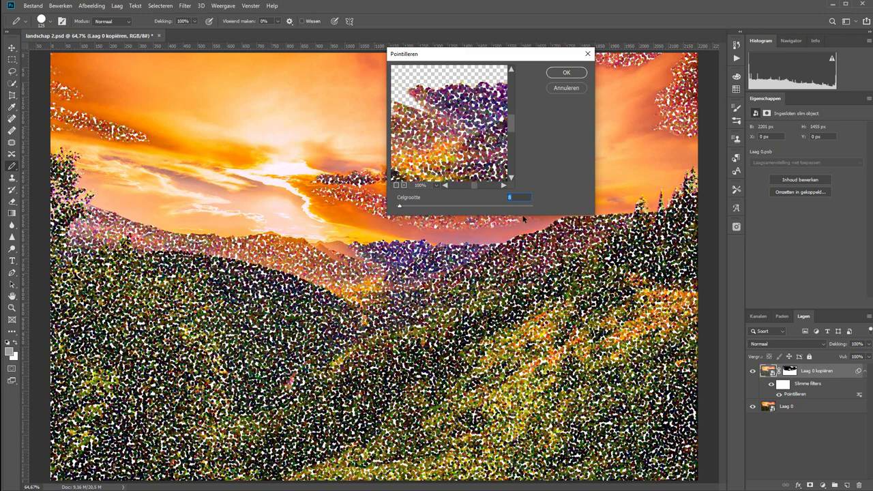
{"action": "key", "text": "Return"}
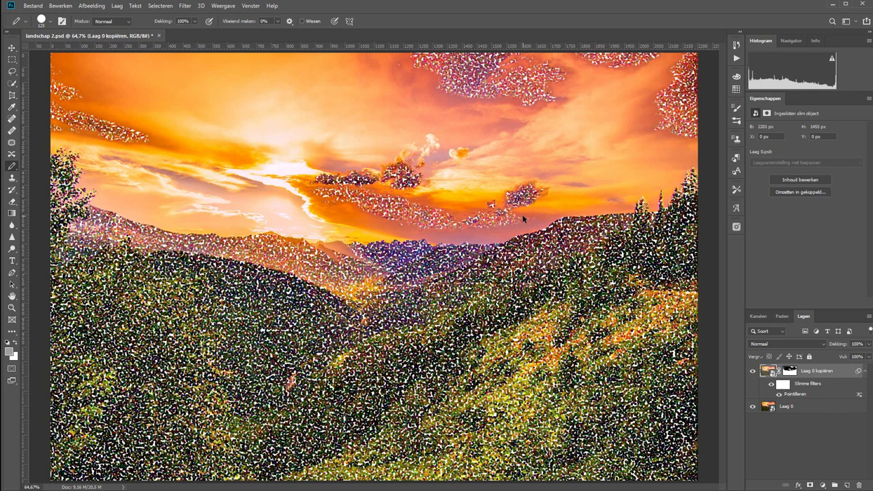
Step: Duplicate the pointillized layer as Laag 0 kopiëren 2 and fill its mask to cover the sky
{"action": "key", "text": "ctrl+j"}
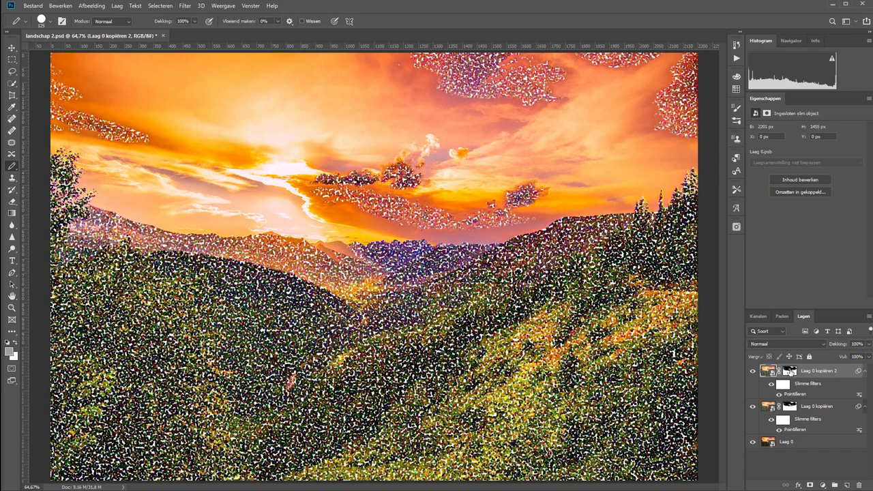
{"action": "left_click", "coordinate": [790, 372]}
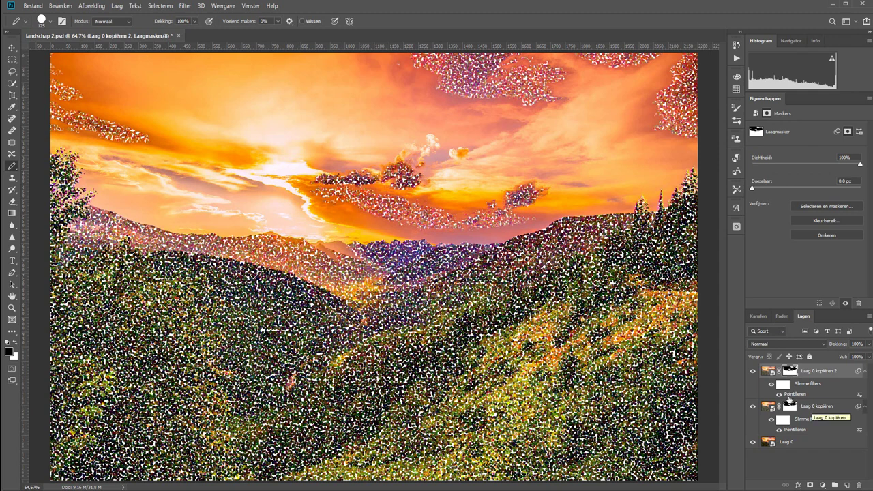
{"action": "key", "text": "ctrl+BackSpace"}
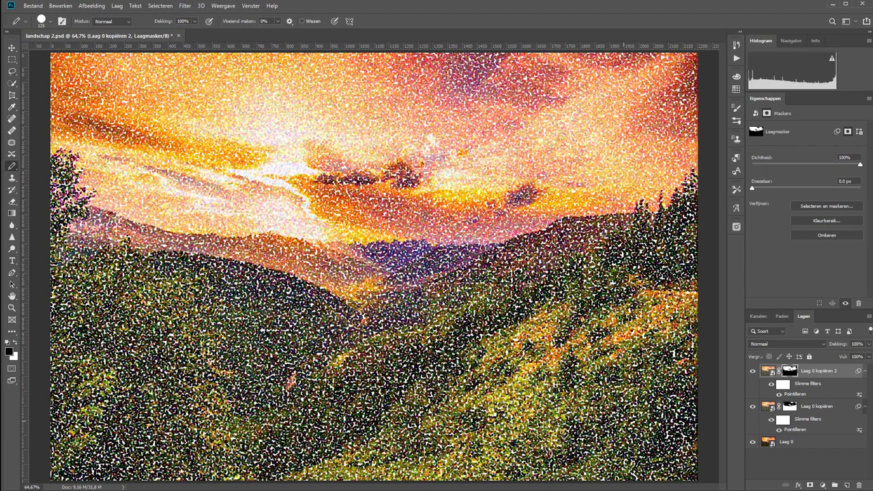
Step: Reduce the top copy's Pointilleren Celgrootte to 6
{"action": "double_click", "coordinate": [795, 394]}
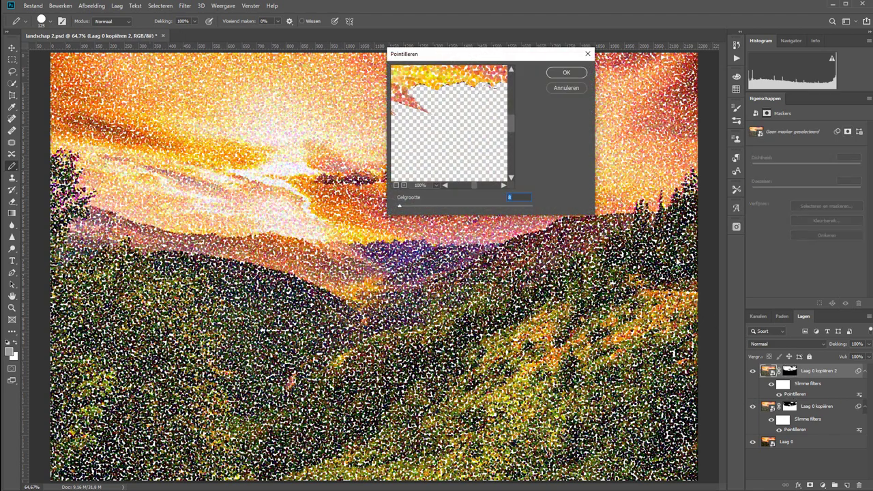
{"action": "key", "text": "Down"}
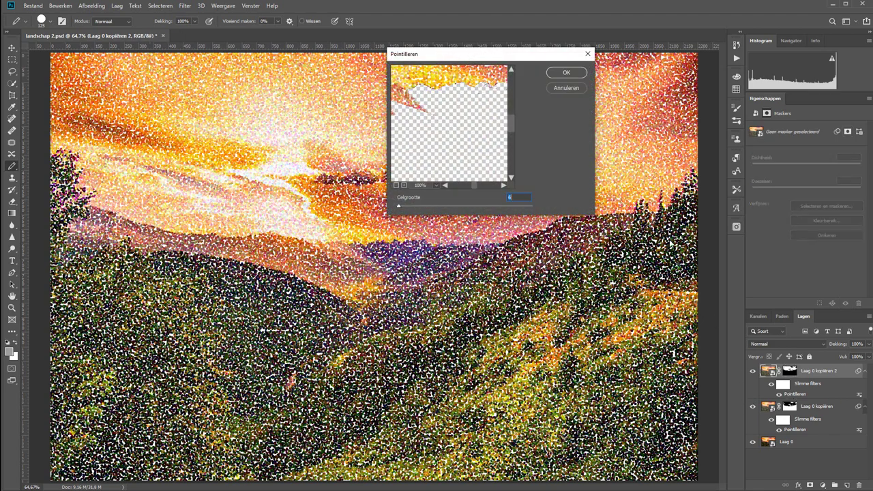
{"action": "key", "text": "Return"}
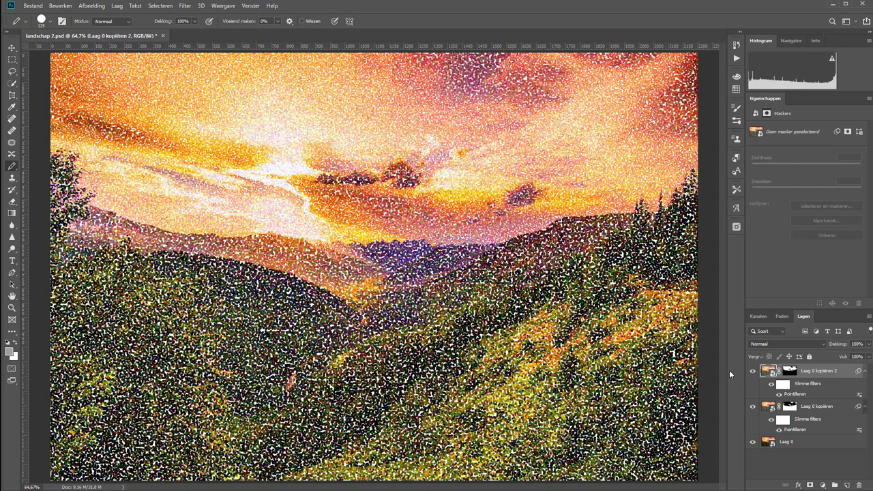
Step: Set the lower copy's Pointilleren Celgrootte to 7 and its opacity to 62%
{"action": "double_click", "coordinate": [795, 430]}
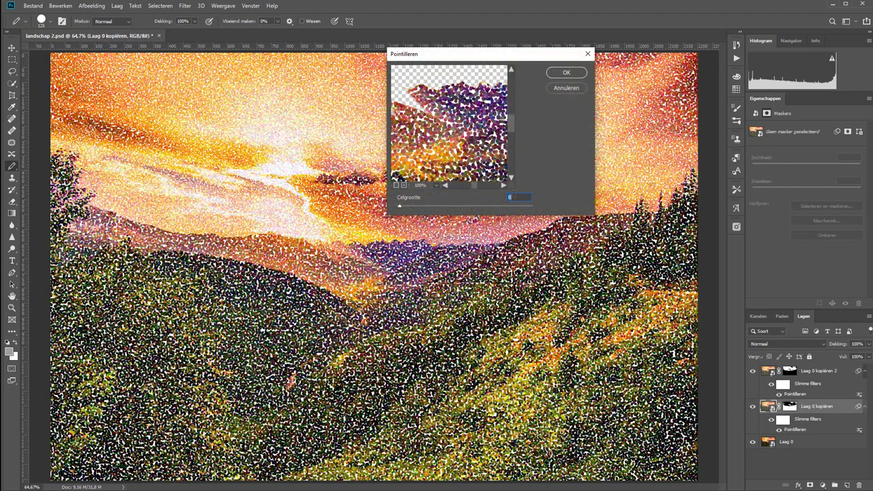
{"action": "key", "text": "Down"}
{"action": "left_click", "coordinate": [565, 73]}
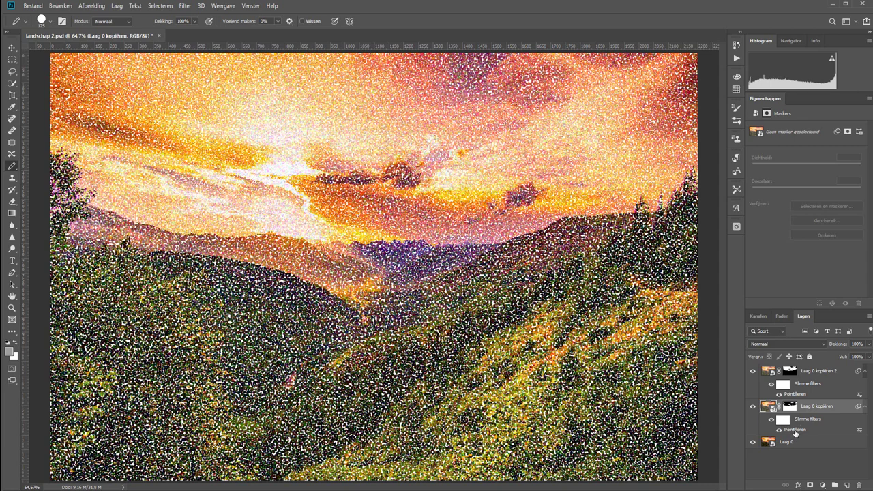
{"action": "type", "text": "62"}
{"action": "key", "text": "Return"}
{"action": "left_click", "coordinate": [818, 371]}
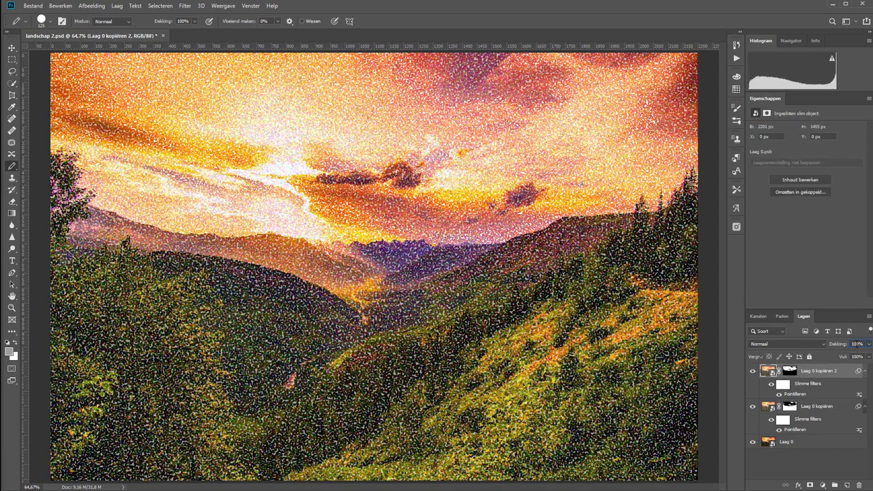
{"action": "left_click", "coordinate": [798, 468]}
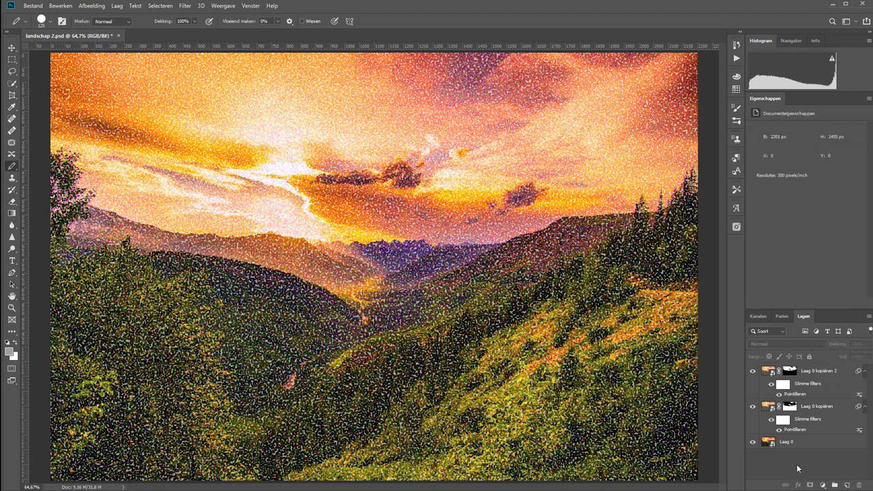
{"action": "left_click", "coordinate": [788, 442]}
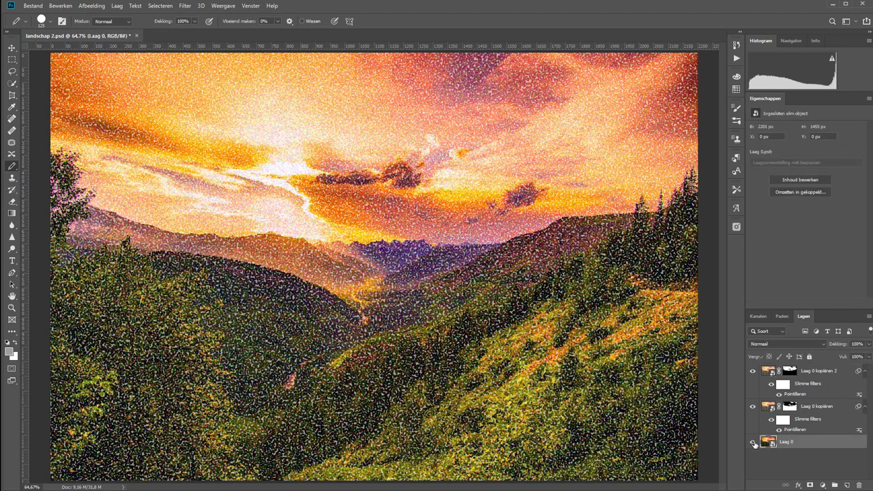
{"action": "left_click", "coordinate": [753, 443]}
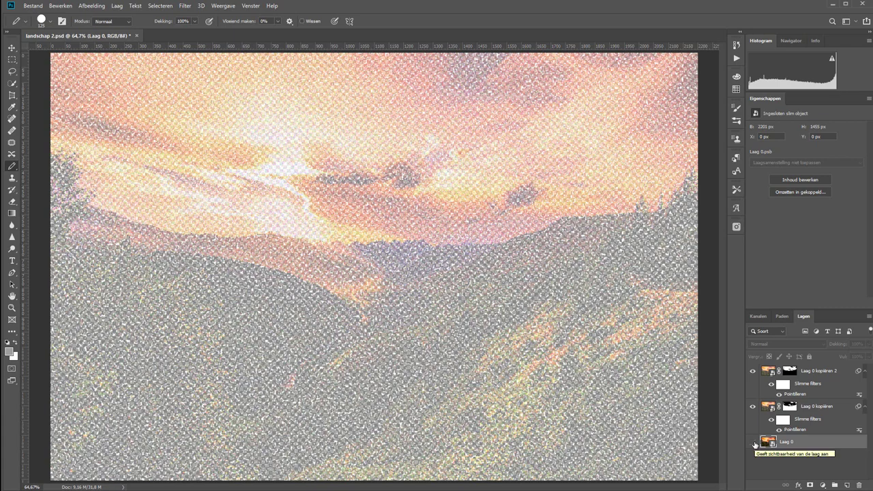
{"action": "left_click", "coordinate": [753, 442]}
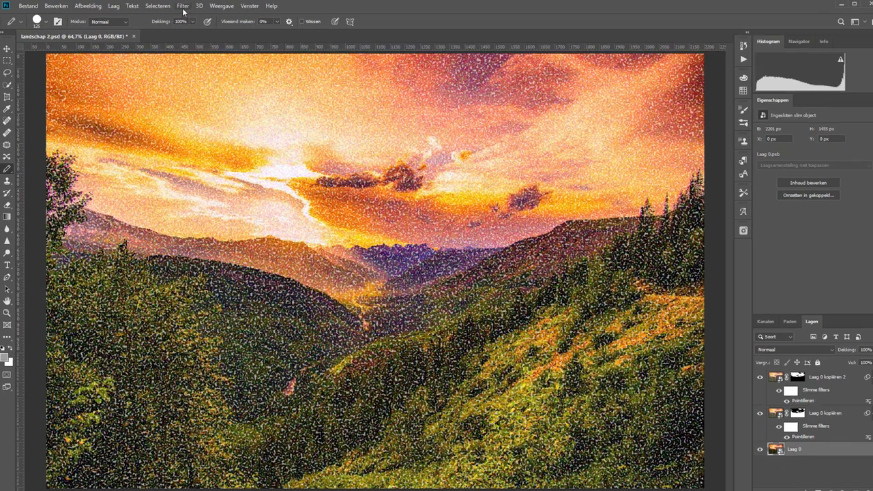
Step: Add a Gaussiaans vervagen smart filter to Laag 0 with a radius of about 7,4 pixels
{"action": "left_click", "coordinate": [185, 6]}
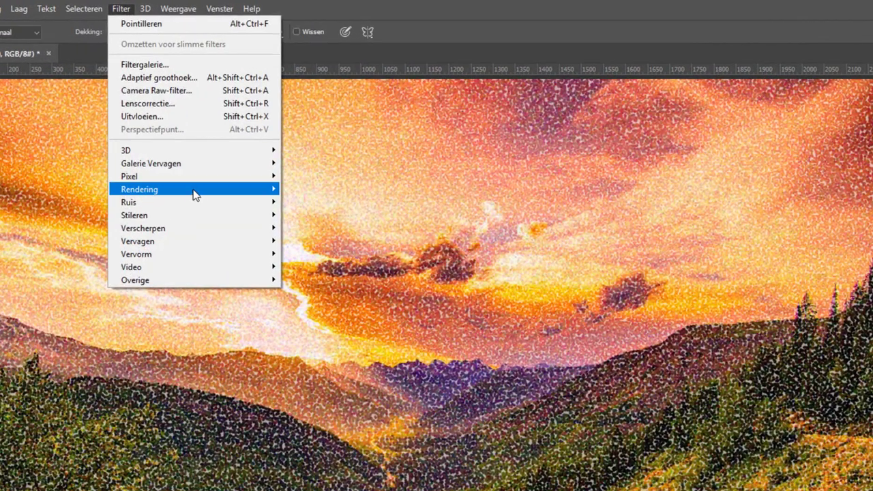
{"action": "mouse_move", "coordinate": [138, 240]}
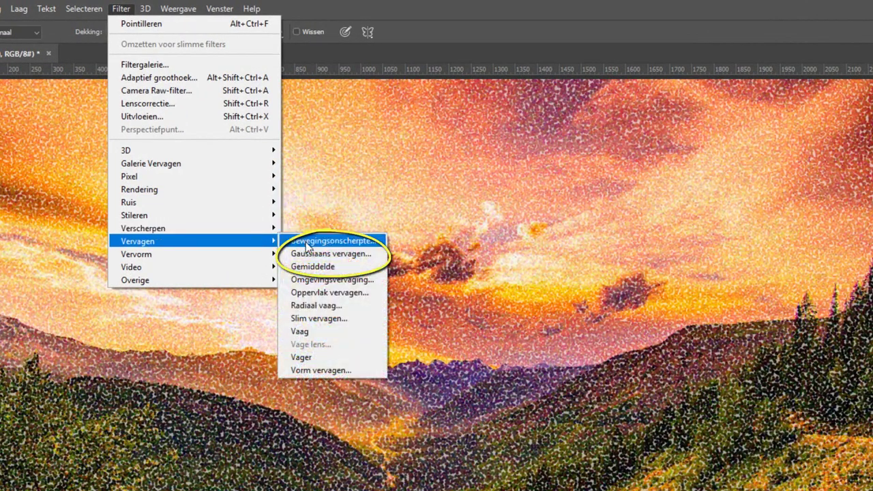
{"action": "left_click", "coordinate": [310, 254]}
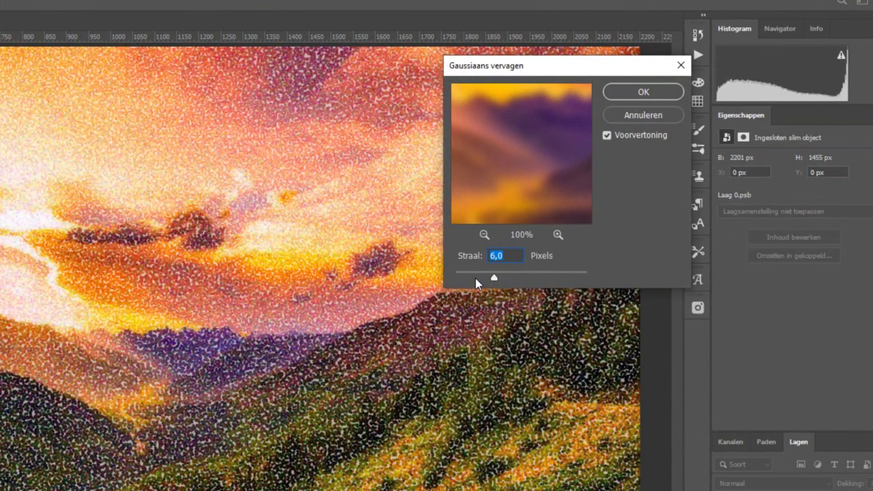
{"action": "left_click_drag", "start_coordinate": [469, 275], "coordinate": [452, 277]}
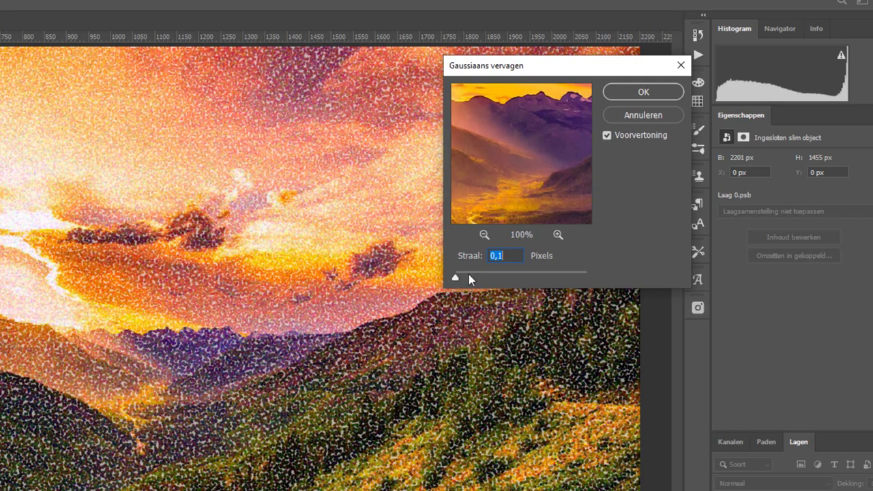
{"action": "left_click", "coordinate": [549, 274]}
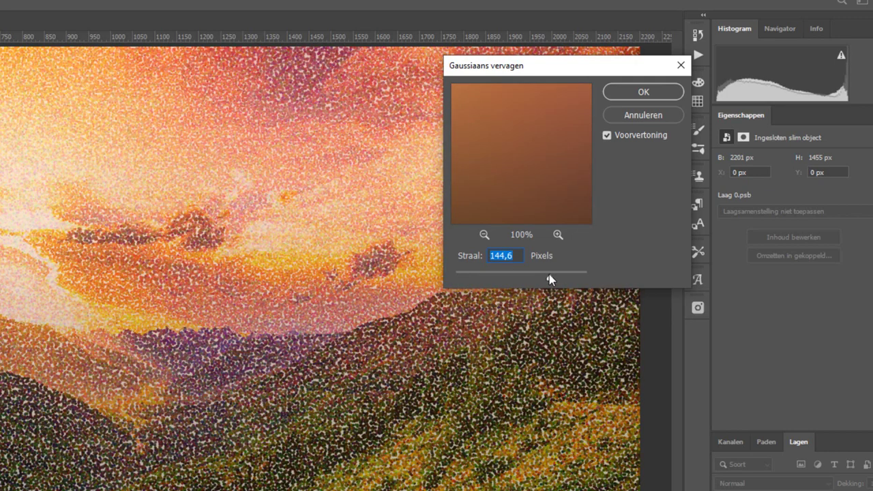
{"action": "mouse_move", "coordinate": [549, 274]}
{"action": "left_mouse_down"}
{"action": "mouse_move", "coordinate": [566, 276]}
{"action": "mouse_move", "coordinate": [499, 277]}
{"action": "left_mouse_up"}
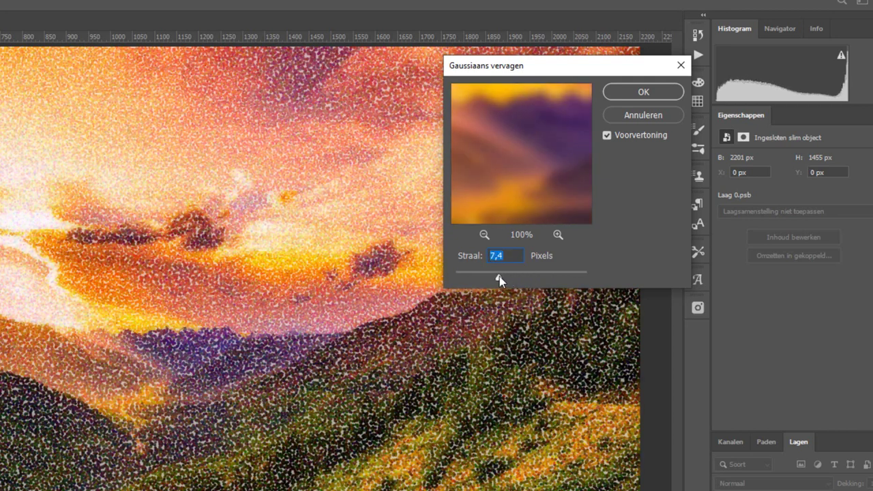
{"action": "left_click", "coordinate": [623, 91]}
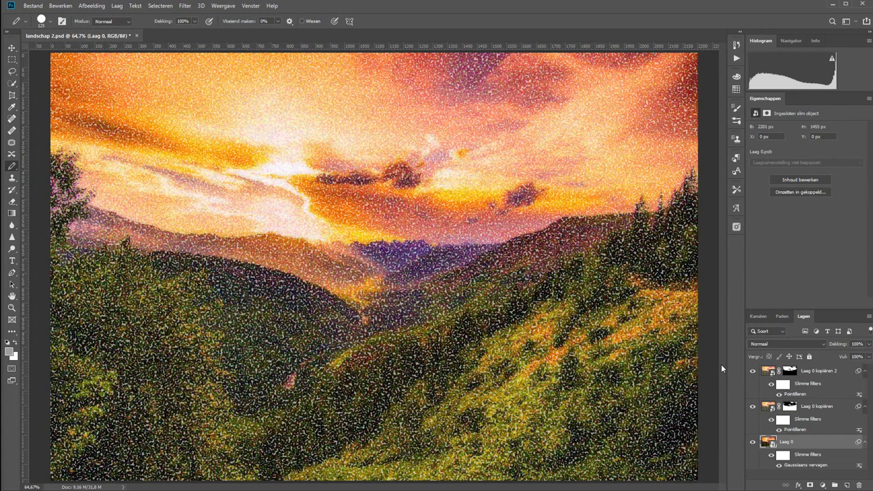
Step: Zoom in on the dark hillside and rename Laag 0 kopiëren to 'donker'
{"action": "left_click", "coordinate": [10, 311]}
{"action": "left_click", "coordinate": [335, 379]}
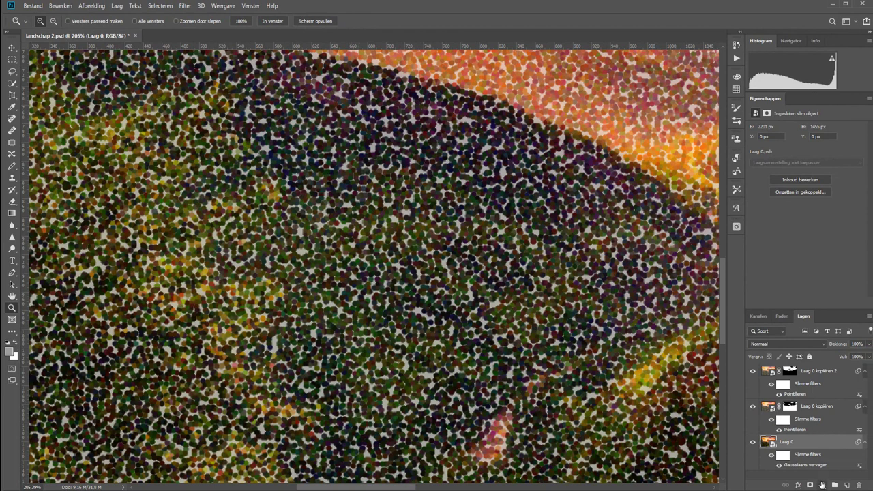
{"action": "left_click", "coordinate": [840, 410]}
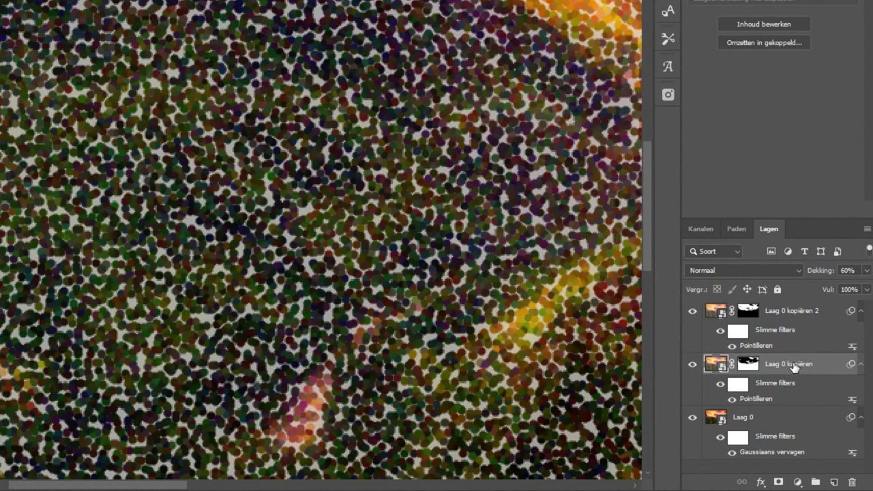
{"action": "double_click", "coordinate": [793, 365]}
{"action": "type", "text": "donker"}
{"action": "key", "text": "Return"}
Step: Add a magenta (e000d9) Solid Color fill layer above donker, toggling it to compare
{"action": "left_click", "coordinate": [797, 483]}
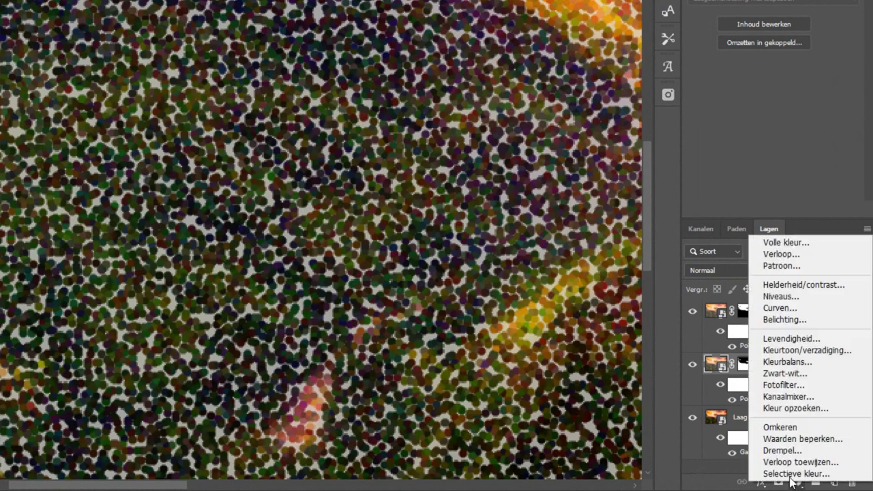
{"action": "left_click", "coordinate": [786, 242]}
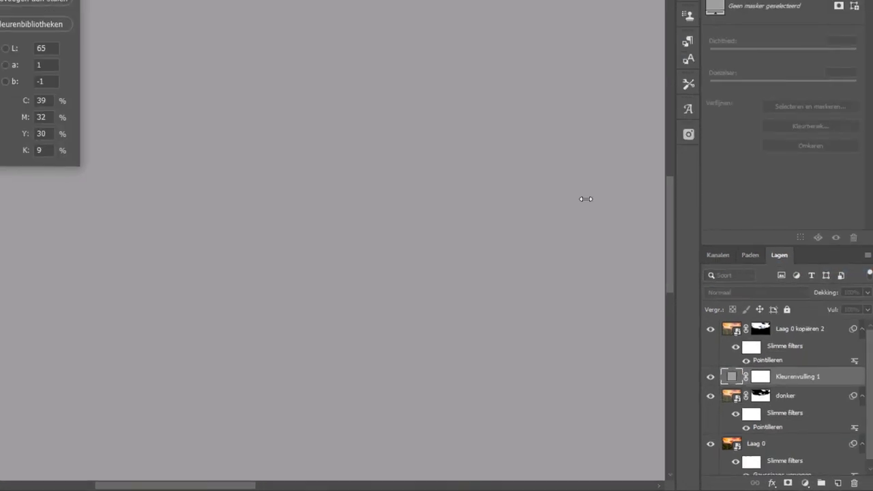
{"action": "left_click", "coordinate": [149, 109]}
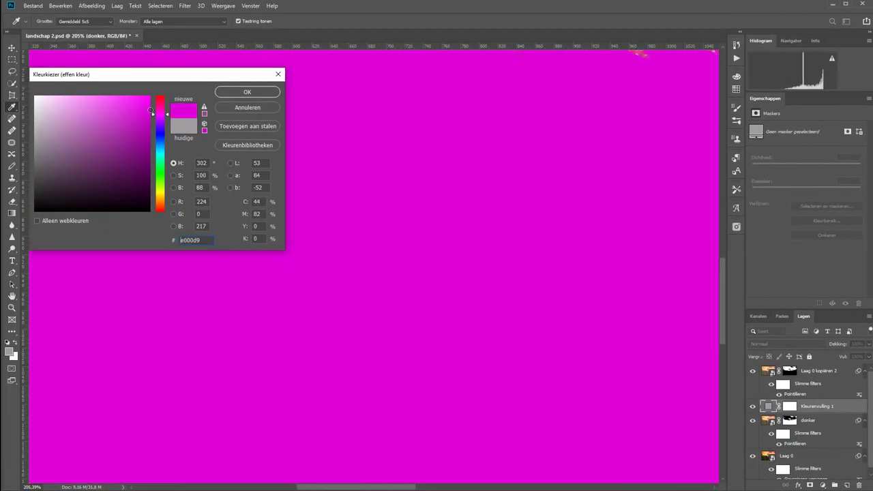
{"action": "left_click", "coordinate": [236, 93]}
{"action": "key", "text": "z"}
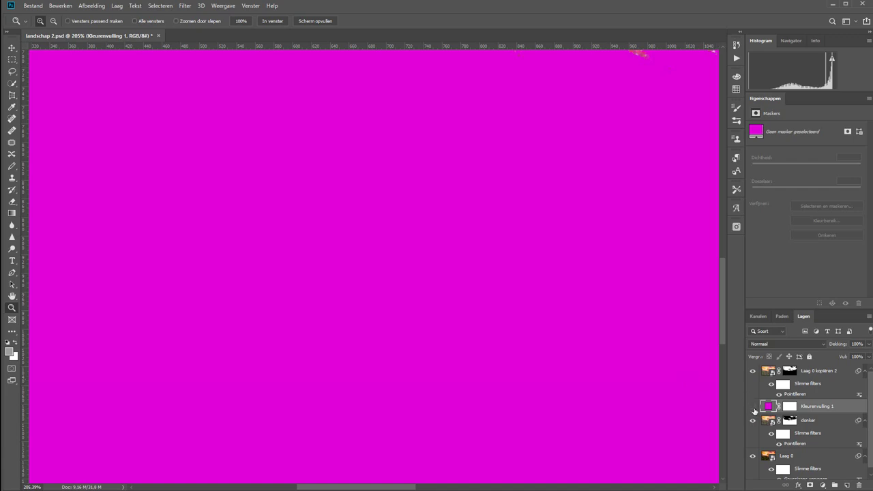
{"action": "left_click", "coordinate": [753, 407]}
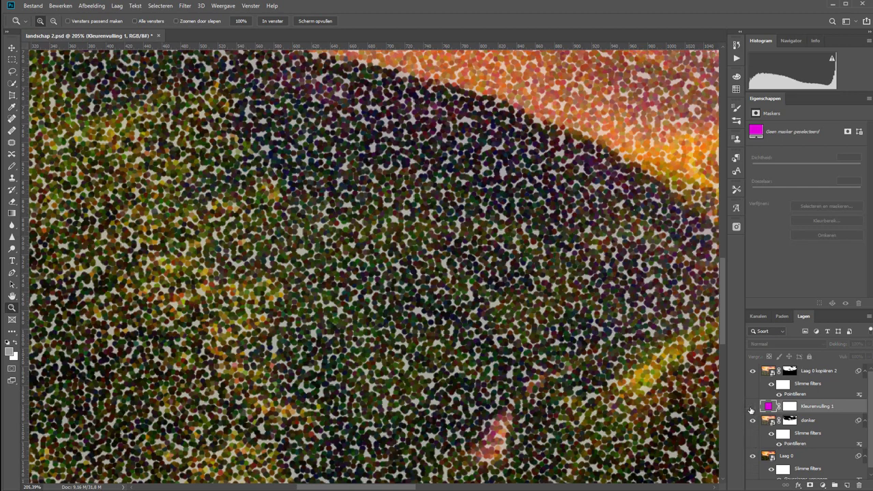
{"action": "left_click", "coordinate": [753, 407]}
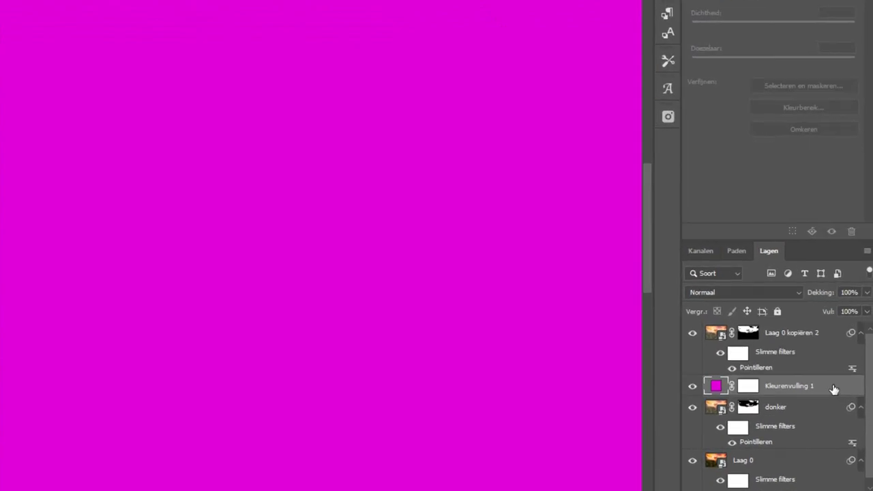
Step: Set Kleurenvulling 1's Blend If Underlying Layer black slider to 125, then fit the image
{"action": "double_click", "coordinate": [834, 389]}
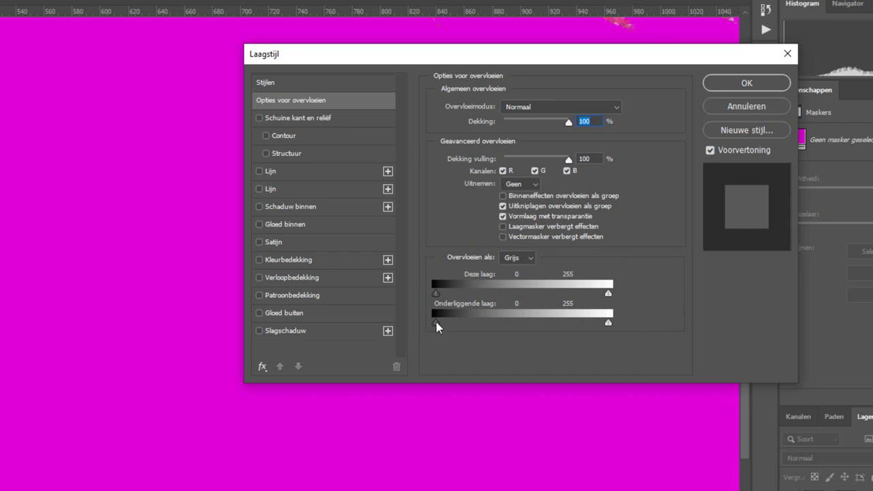
{"action": "left_click_drag", "start_coordinate": [435, 322], "coordinate": [520, 326]}
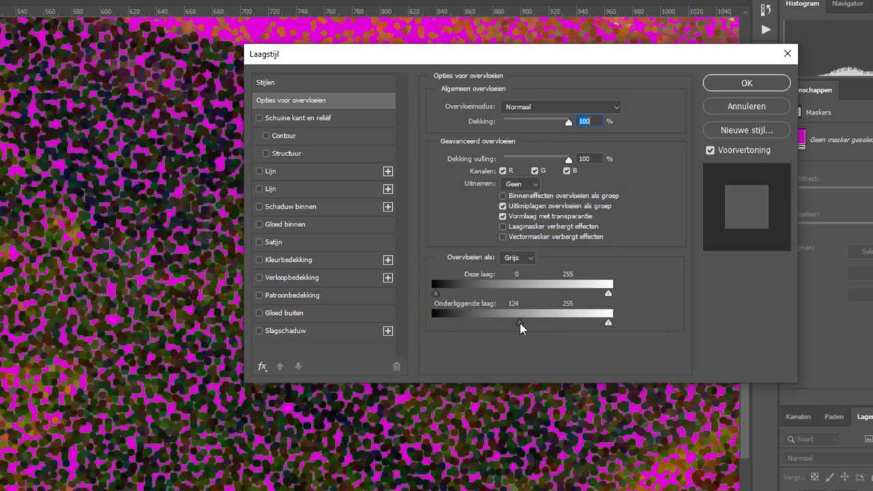
{"action": "left_click", "coordinate": [746, 83]}
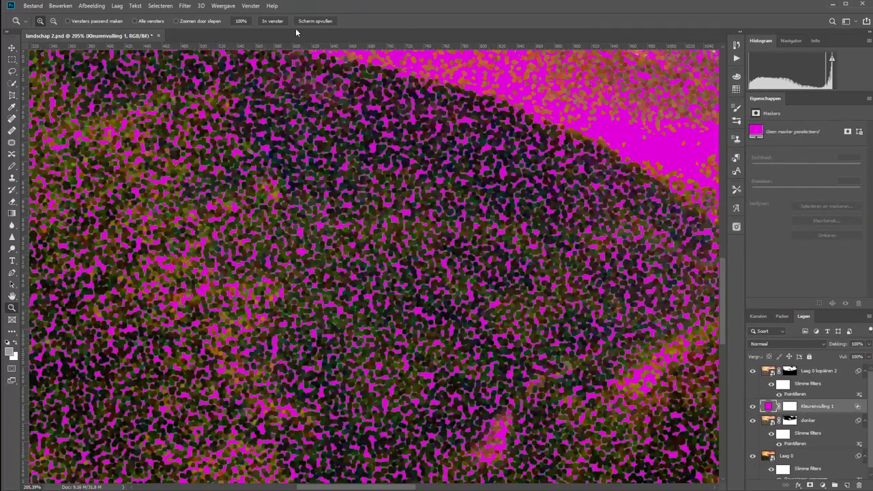
{"action": "left_click", "coordinate": [272, 20]}
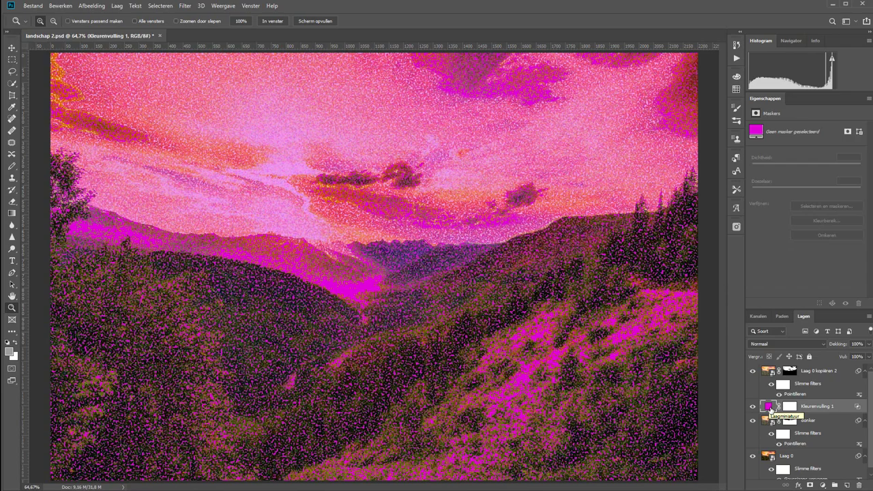
Step: Change Kleurenvulling 1 to greyish brown #484140 and lower its opacity to 66%
{"action": "double_click", "coordinate": [771, 408]}
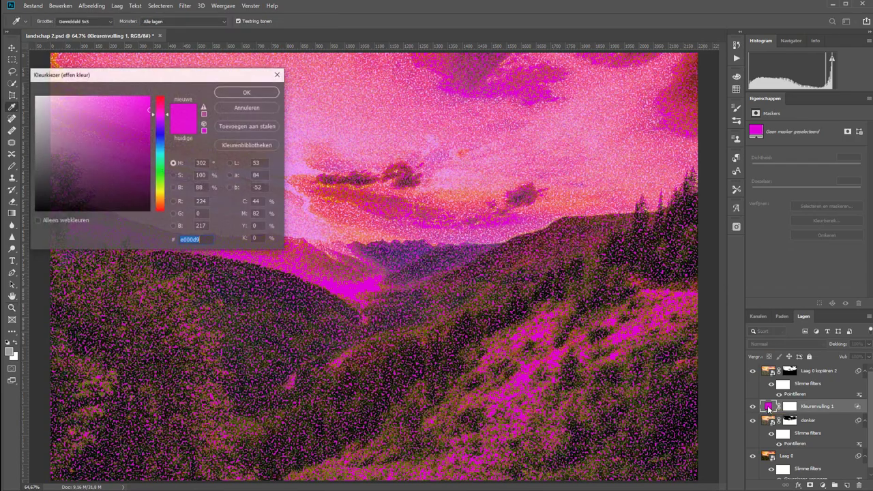
{"action": "left_click", "coordinate": [162, 203]}
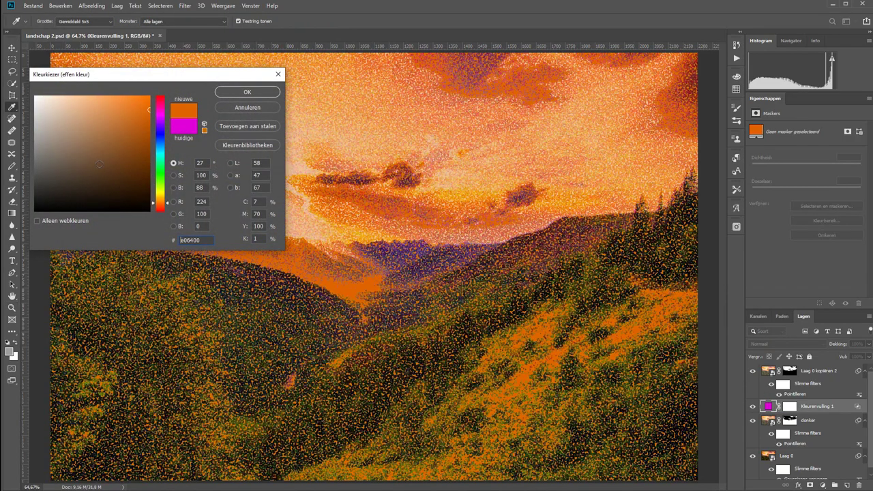
{"action": "left_click", "coordinate": [67, 164]}
{"action": "left_click_drag", "start_coordinate": [67, 164], "coordinate": [63, 178]}
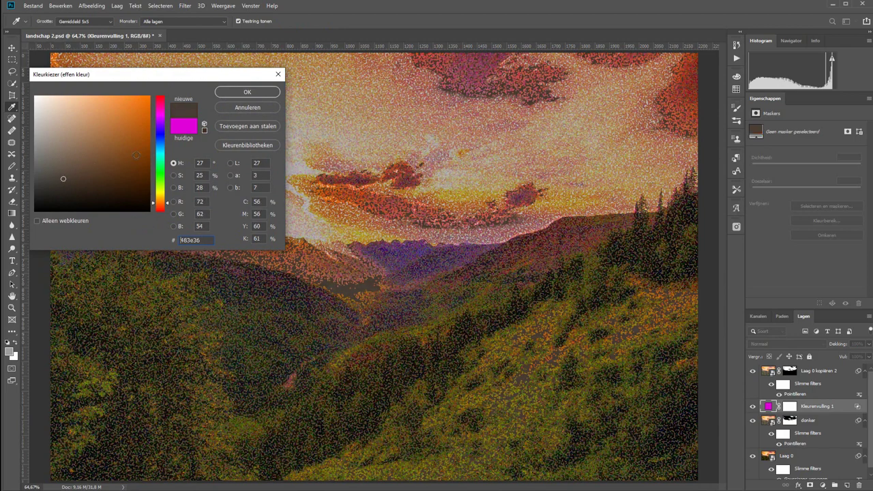
{"action": "left_click", "coordinate": [164, 212]}
{"action": "left_click", "coordinate": [46, 178]}
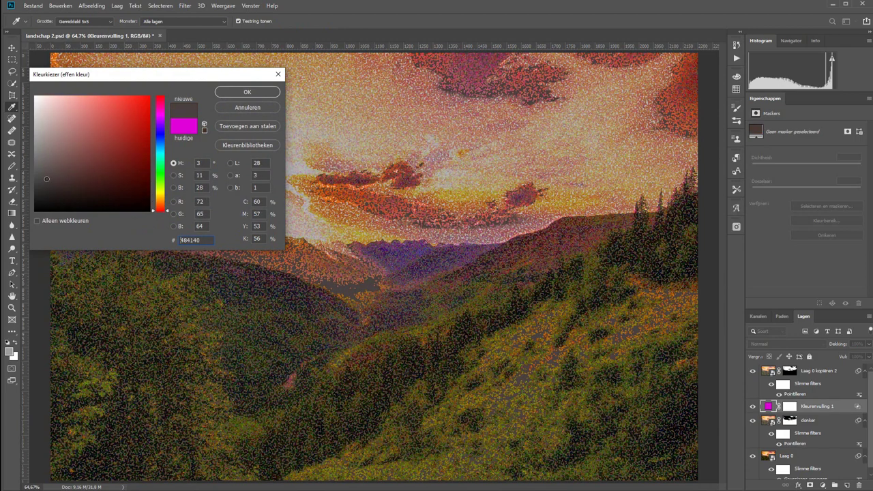
{"action": "left_click", "coordinate": [241, 90]}
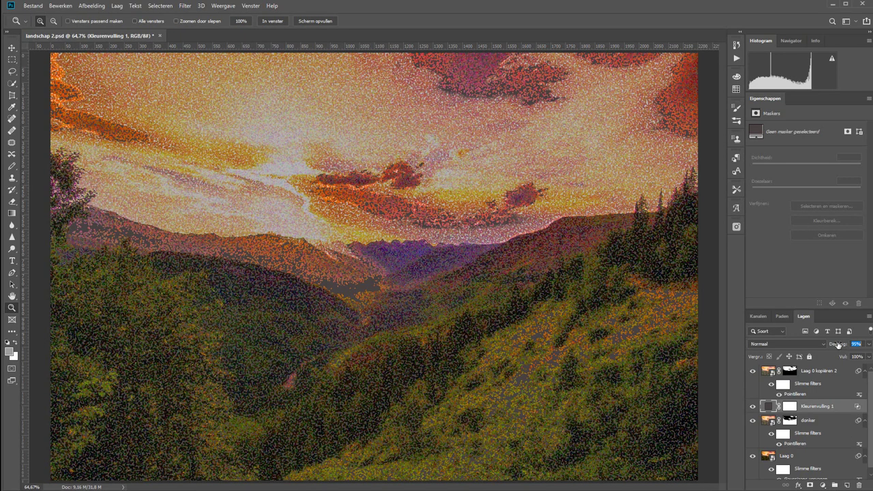
{"action": "left_click_drag", "start_coordinate": [841, 345], "coordinate": [827, 344]}
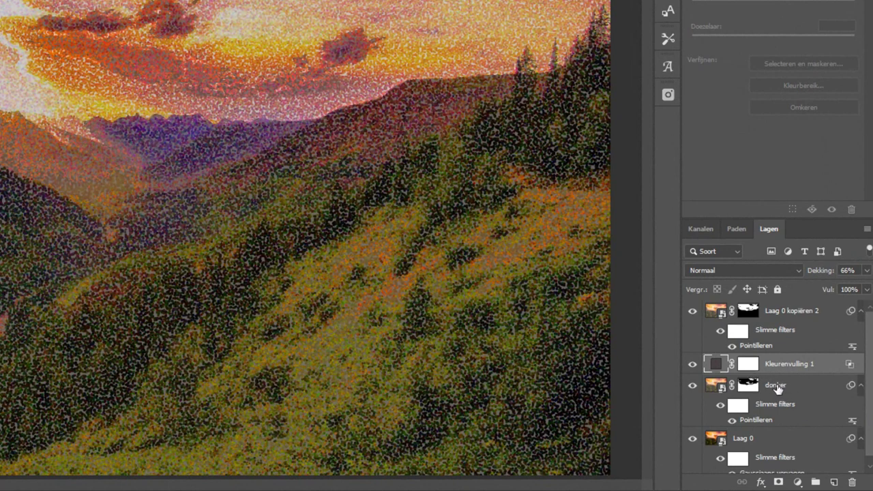
Step: Group Kleurenvulling 1 with donker using Ctrl+G and transfer donker's mask onto Groep 1
{"action": "left_click", "coordinate": [715, 386], "text": "ctrl"}
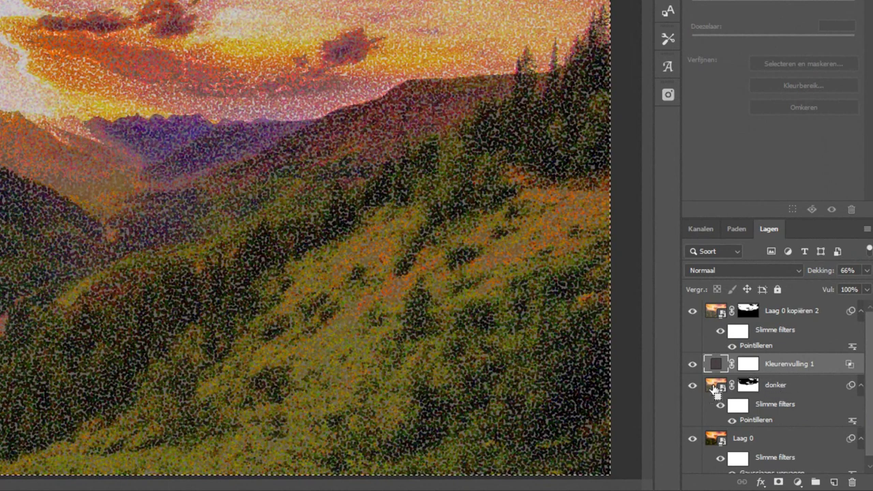
{"action": "left_click", "coordinate": [793, 390], "text": "shift"}
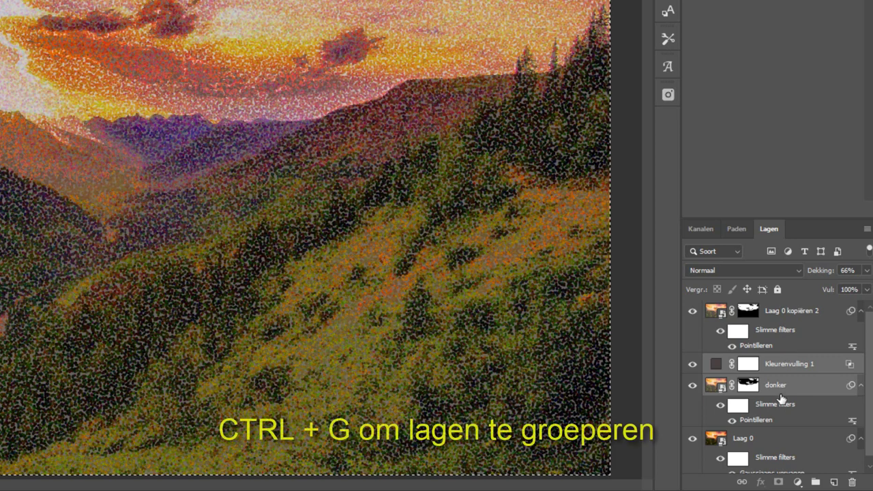
{"action": "key", "text": "ctrl+g"}
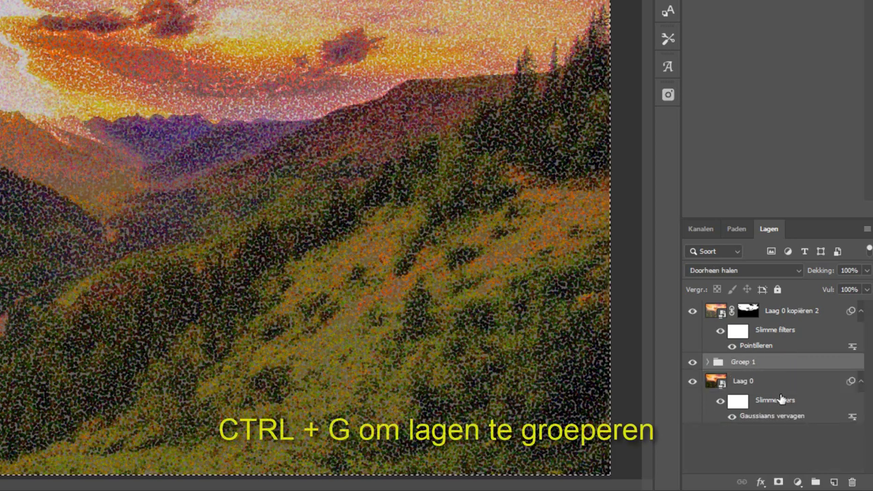
{"action": "left_click", "coordinate": [707, 362]}
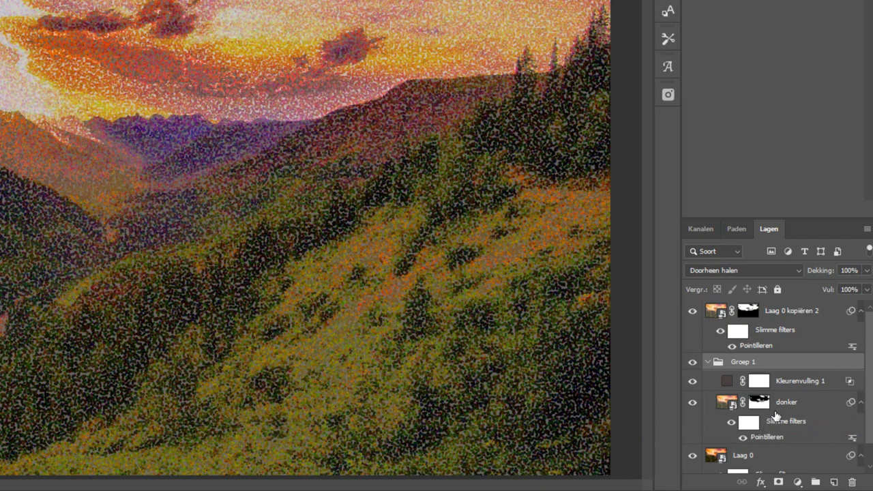
{"action": "mouse_move", "coordinate": [761, 408]}
{"action": "left_mouse_down"}
{"action": "mouse_move", "coordinate": [764, 362]}
{"action": "mouse_move", "coordinate": [802, 406]}
{"action": "left_mouse_up"}
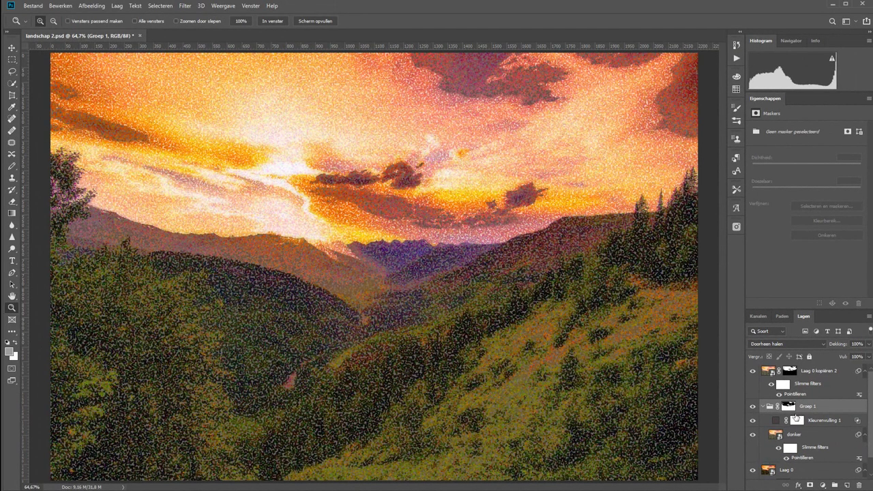
Step: Add a golden yellow (#caae2c) Solid Color fill layer above Laag 0 kopiëren 2
{"action": "left_click", "coordinate": [824, 373]}
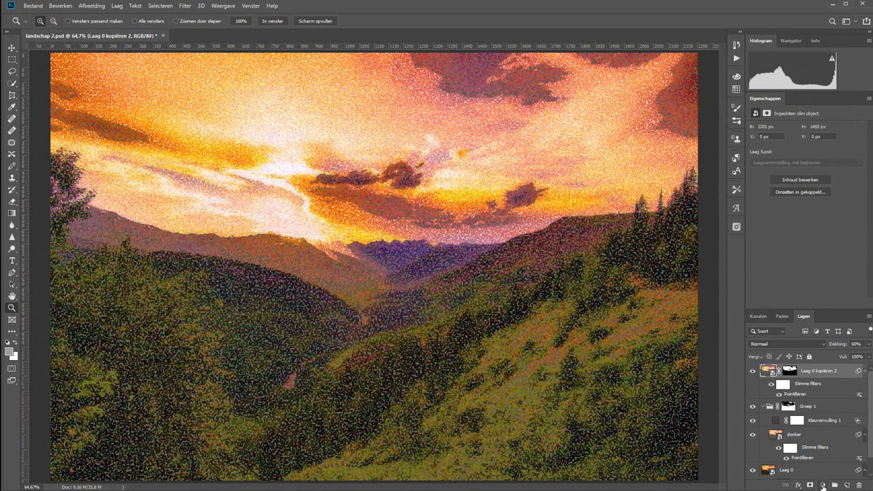
{"action": "left_click", "coordinate": [823, 486]}
{"action": "left_click", "coordinate": [804, 328]}
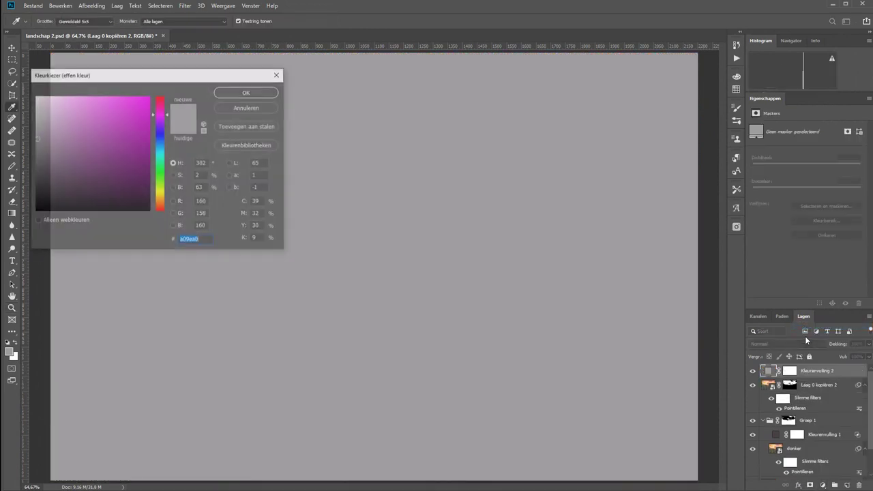
{"action": "left_click", "coordinate": [110, 146]}
{"action": "left_click_drag", "start_coordinate": [159, 184], "coordinate": [160, 199]}
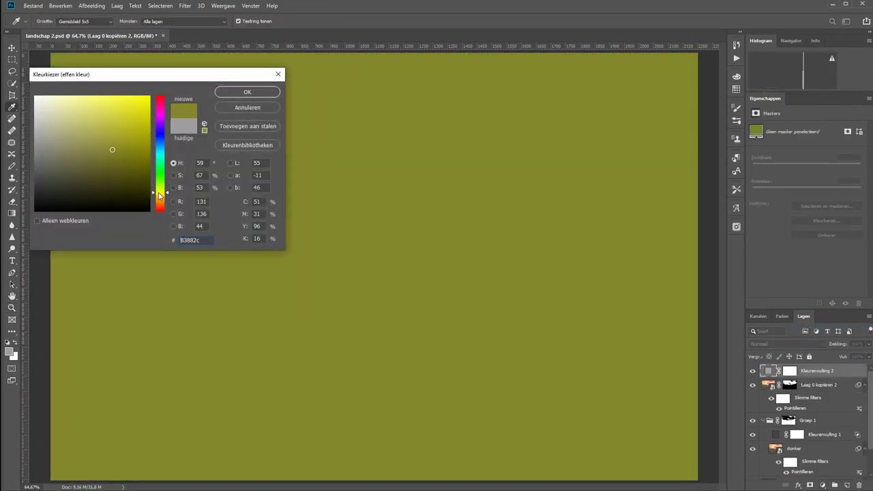
{"action": "left_click", "coordinate": [125, 120]}
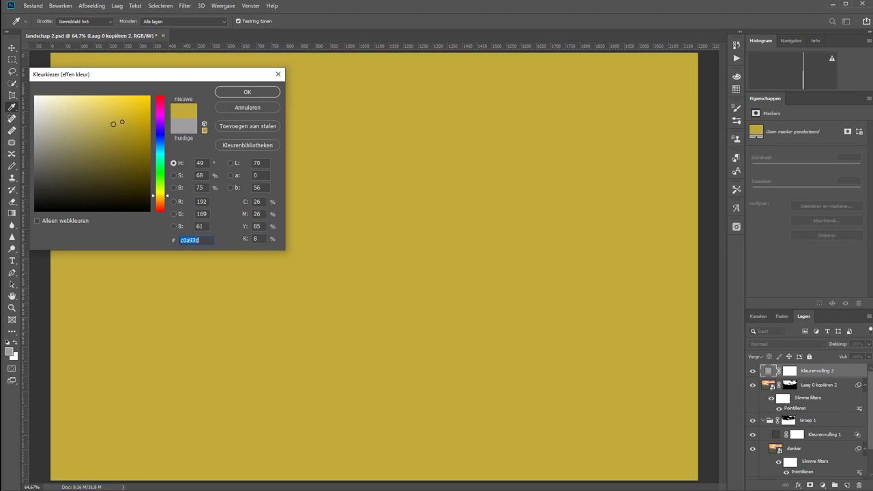
{"action": "left_click", "coordinate": [247, 92]}
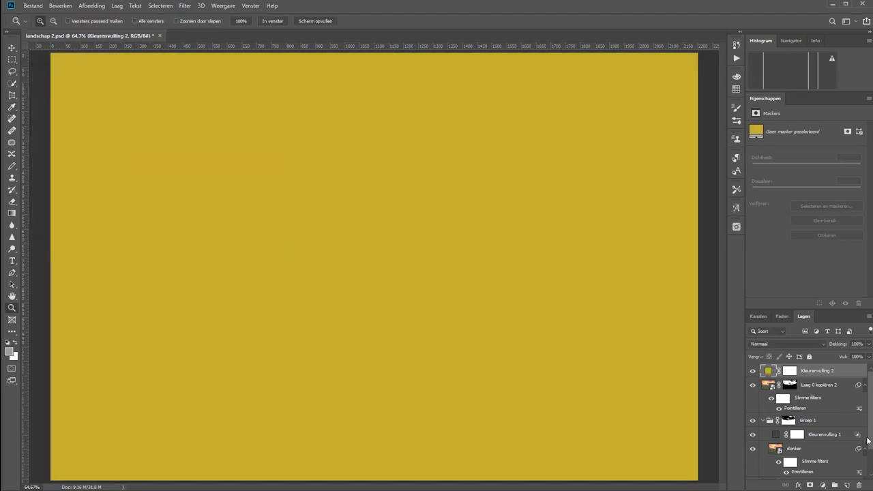
Step: Set Kleurenvulling 2's Underlying Layer Blend If so yellow shows only above about 212
{"action": "double_click", "coordinate": [857, 371]}
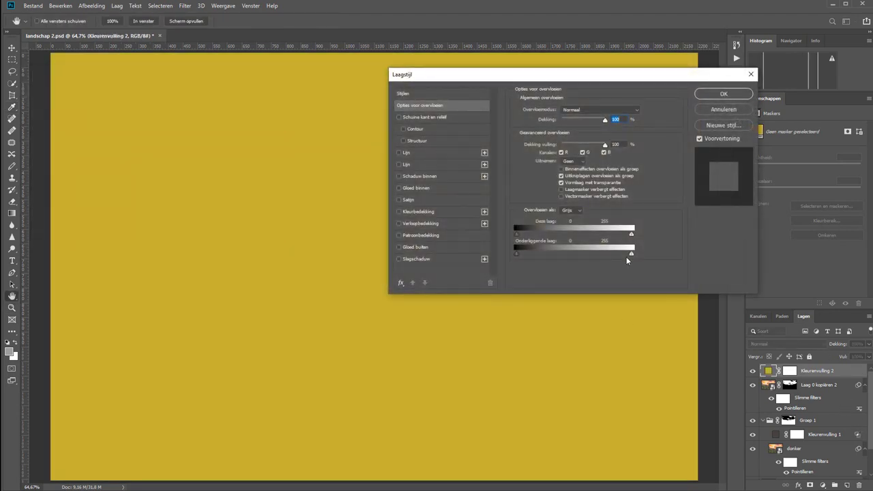
{"action": "left_click_drag", "start_coordinate": [516, 253], "coordinate": [611, 259]}
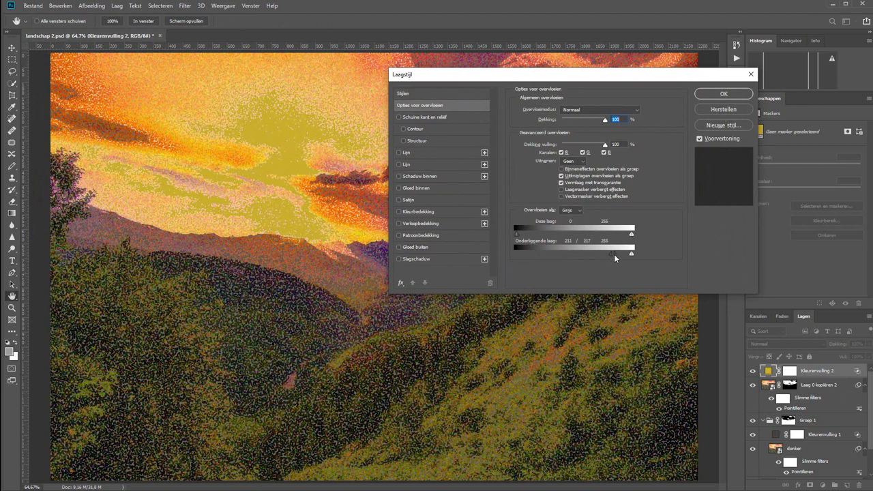
{"action": "left_click_drag", "start_coordinate": [623, 255], "coordinate": [625, 255]}
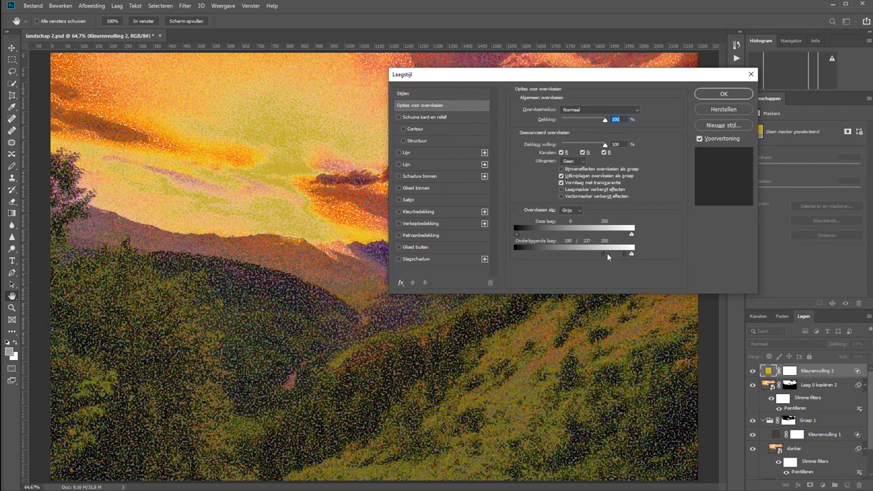
{"action": "left_click_drag", "start_coordinate": [605, 255], "coordinate": [618, 254]}
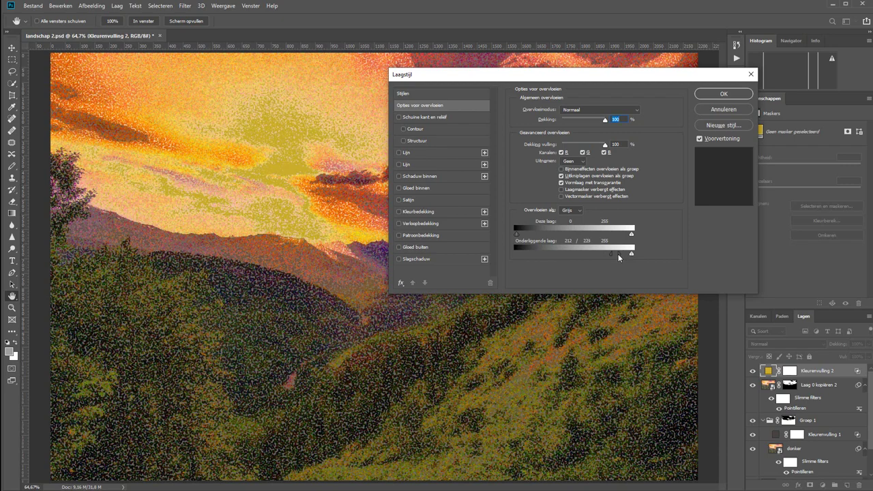
{"action": "left_click", "coordinate": [710, 95]}
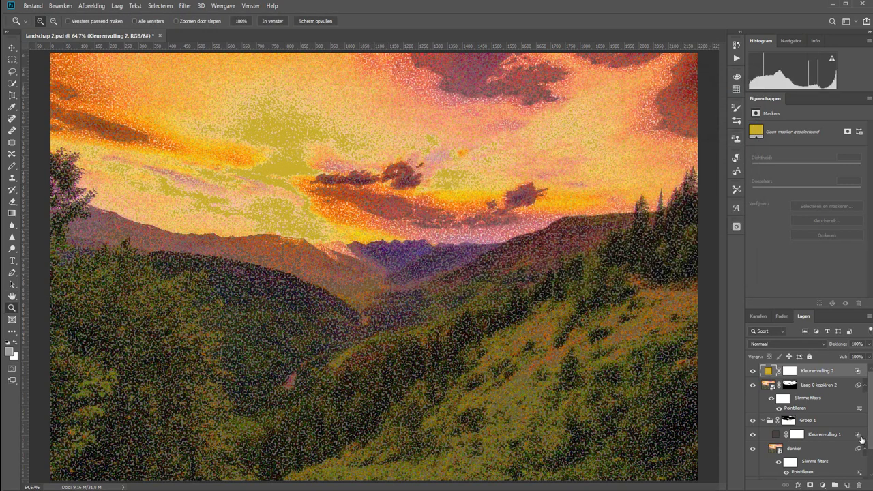
Step: Lower the yellow fill's opacity to 32%, toggling its visibility to compare
{"action": "left_click_drag", "start_coordinate": [845, 347], "coordinate": [818, 351]}
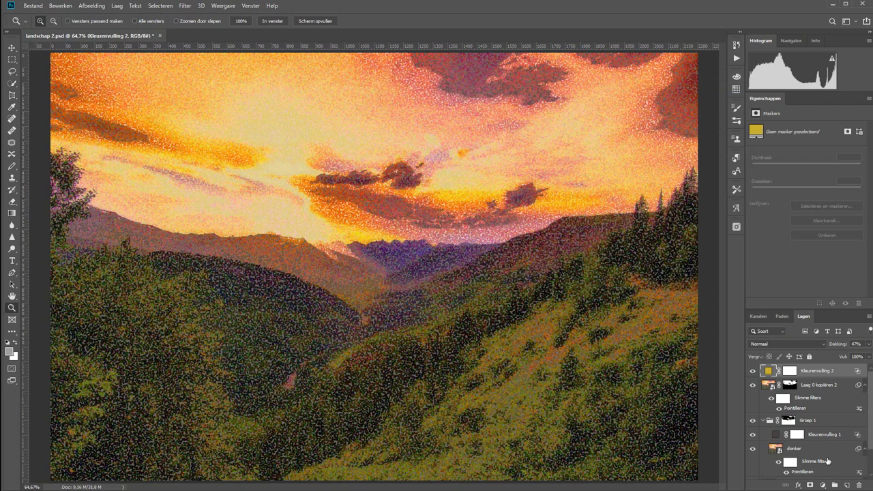
{"action": "left_click", "coordinate": [753, 371]}
{"action": "left_click", "coordinate": [753, 371]}
{"action": "left_click", "coordinate": [753, 371]}
{"action": "left_click", "coordinate": [753, 371]}
{"action": "left_click_drag", "start_coordinate": [845, 353], "coordinate": [832, 346]}
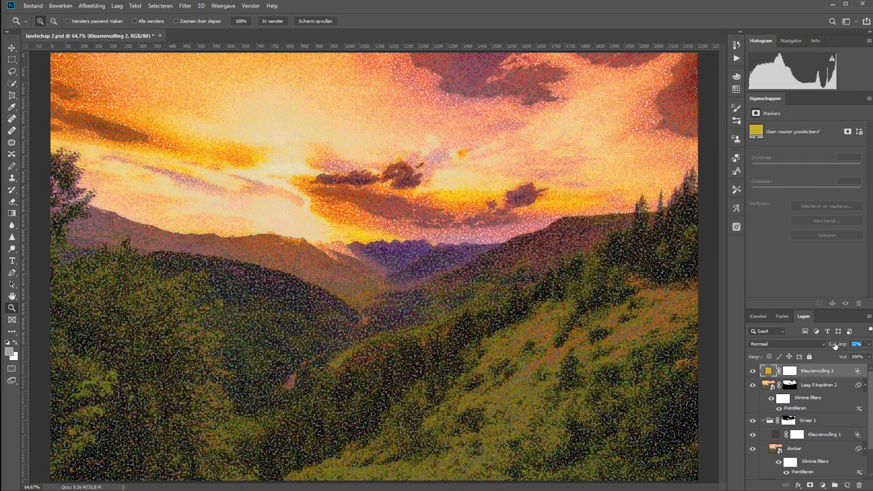
Step: Group the yellow fill with Laag 0 kopiëren 2 into Groep 2, moving the mask onto it
{"action": "left_click", "coordinate": [836, 388], "text": "shift"}
{"action": "key", "text": "ctrl+g"}
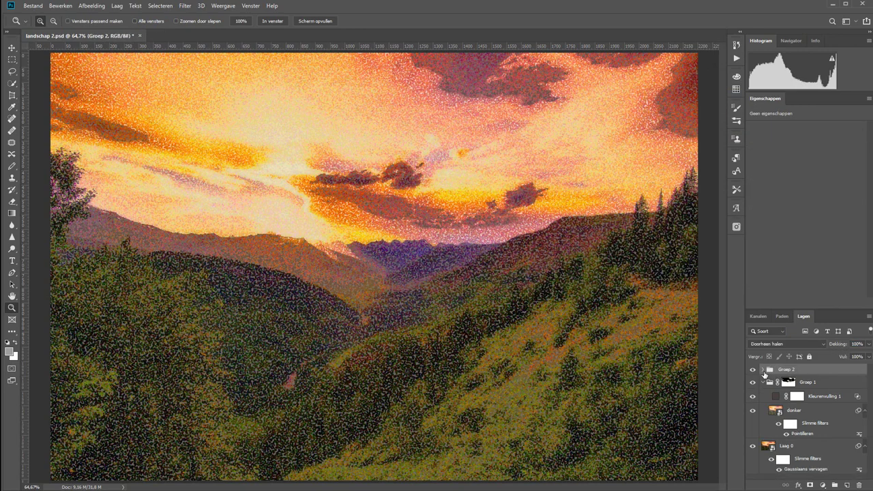
{"action": "left_click_drag", "start_coordinate": [799, 399], "coordinate": [805, 372]}
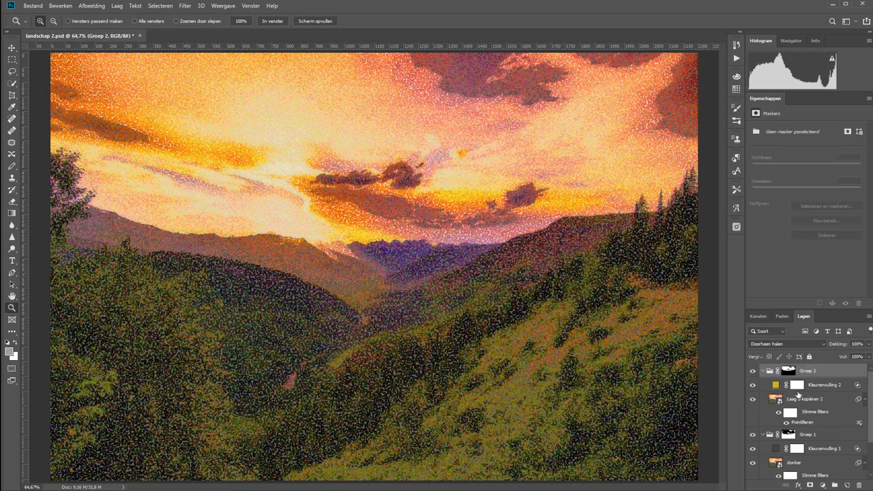
Step: Set the Pointilleren cell size on donker in Groep 1 to 7
{"action": "left_click", "coordinate": [762, 371]}
{"action": "left_click", "coordinate": [763, 385]}
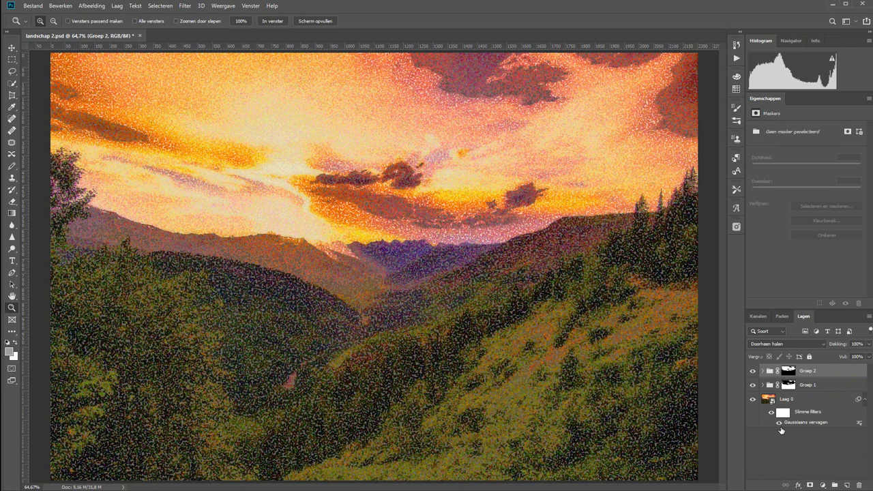
{"action": "left_click", "coordinate": [763, 388]}
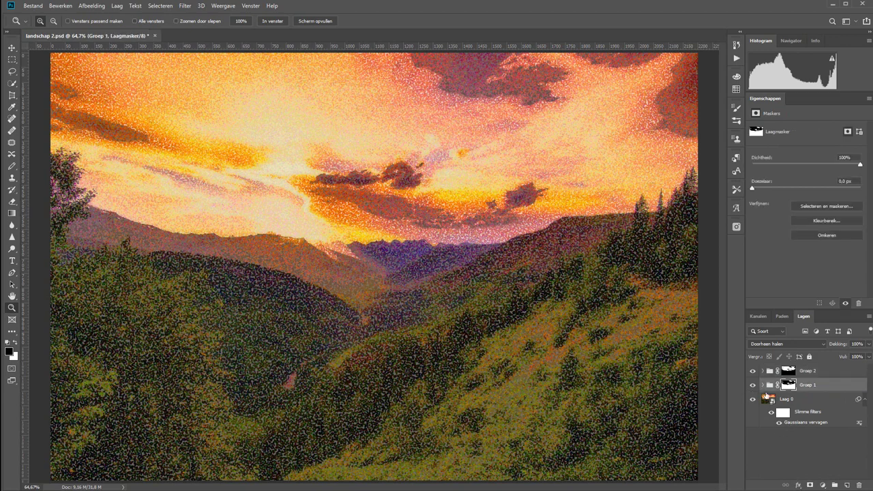
{"action": "left_click", "coordinate": [762, 384]}
{"action": "double_click", "coordinate": [802, 436]}
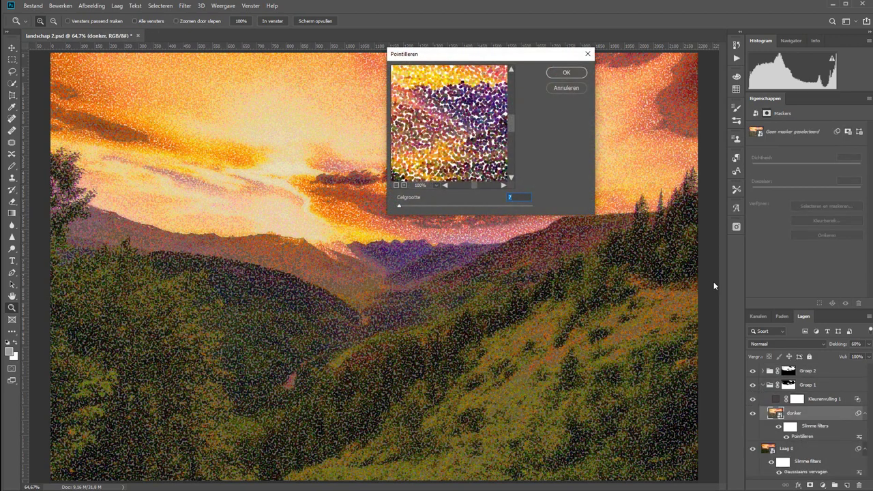
{"action": "key", "text": "Return"}
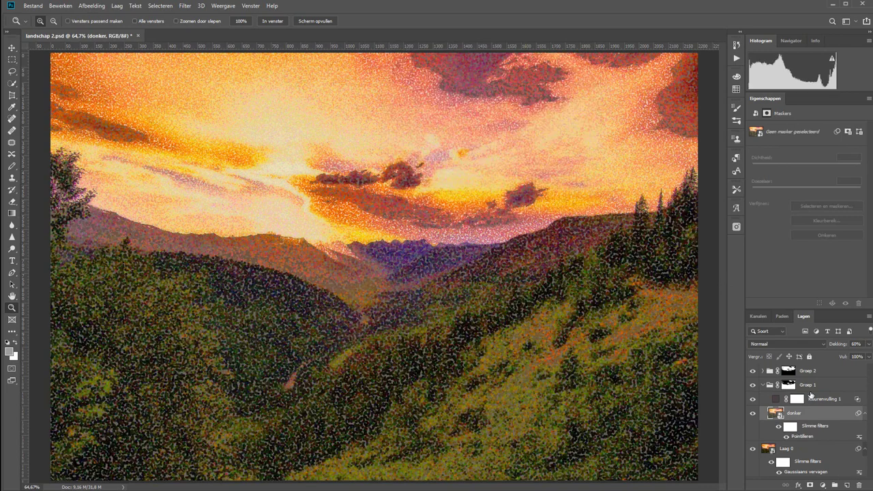
Step: Set Laag 0 kopiëren 2's Pointilleren cell size to 6, then collapse both groups
{"action": "left_click", "coordinate": [763, 370]}
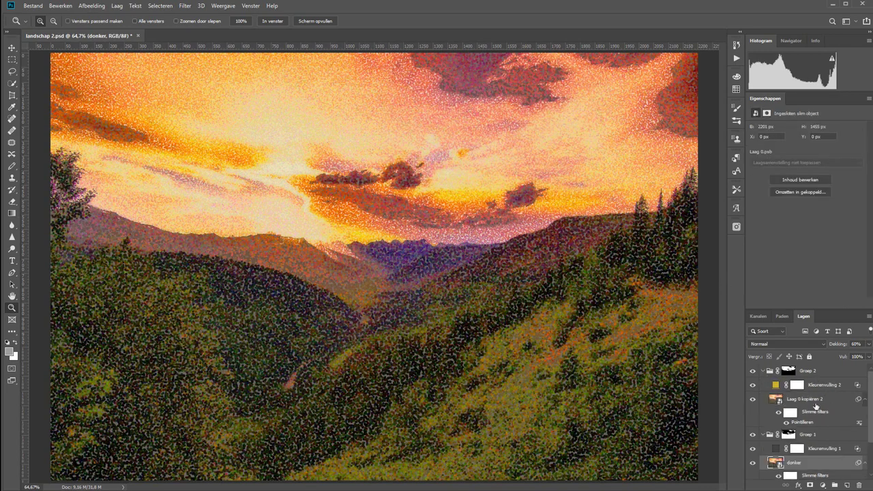
{"action": "double_click", "coordinate": [803, 422]}
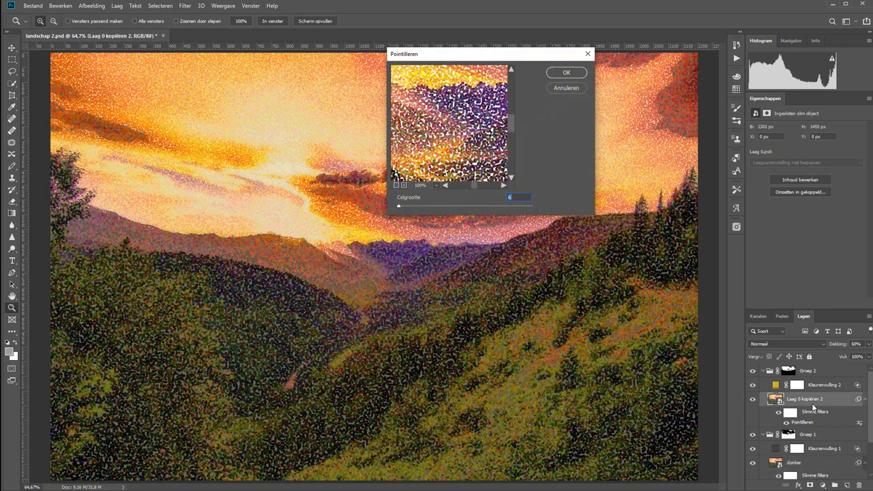
{"action": "key", "text": "Return"}
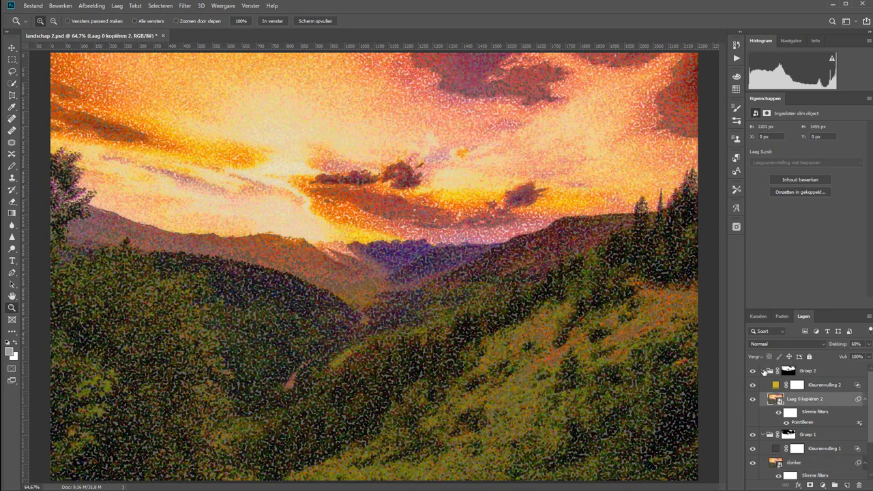
{"action": "left_click", "coordinate": [763, 370]}
{"action": "left_click", "coordinate": [762, 386]}
{"action": "left_click", "coordinate": [791, 457]}
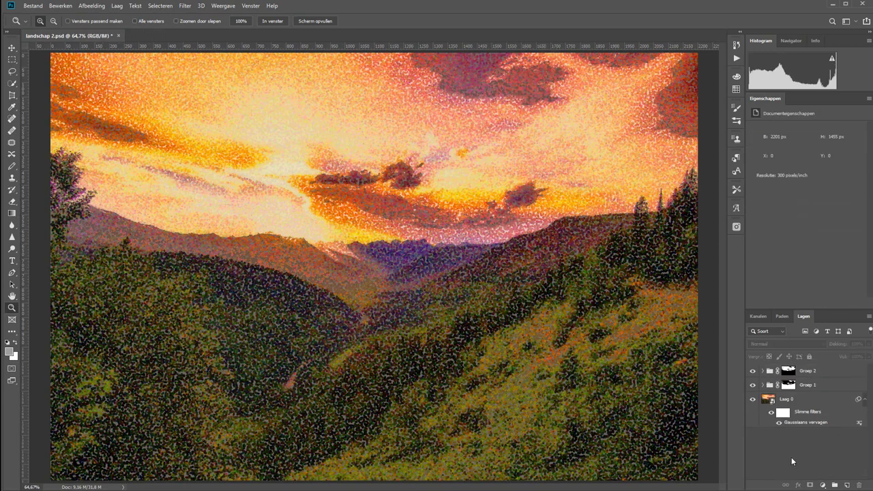